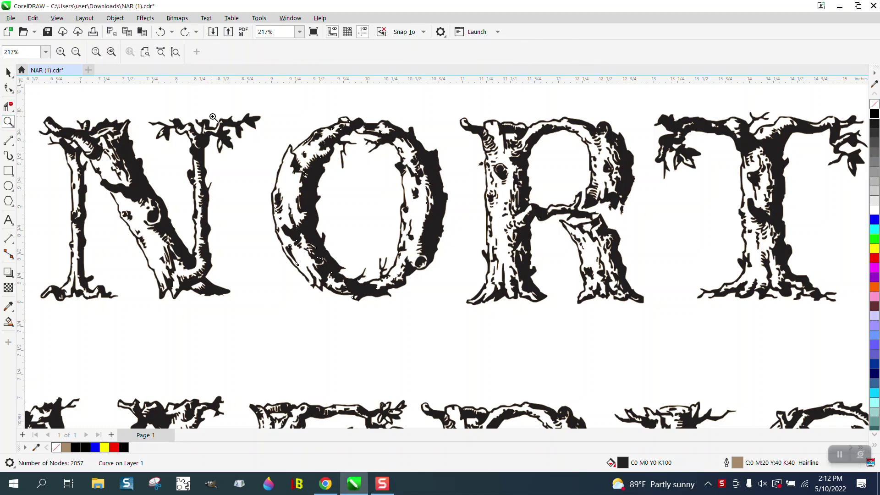
Zoom in on the O, draw a yellow rectangle behind it, then delete it
left_click_drag(289, 179, 515, 321)
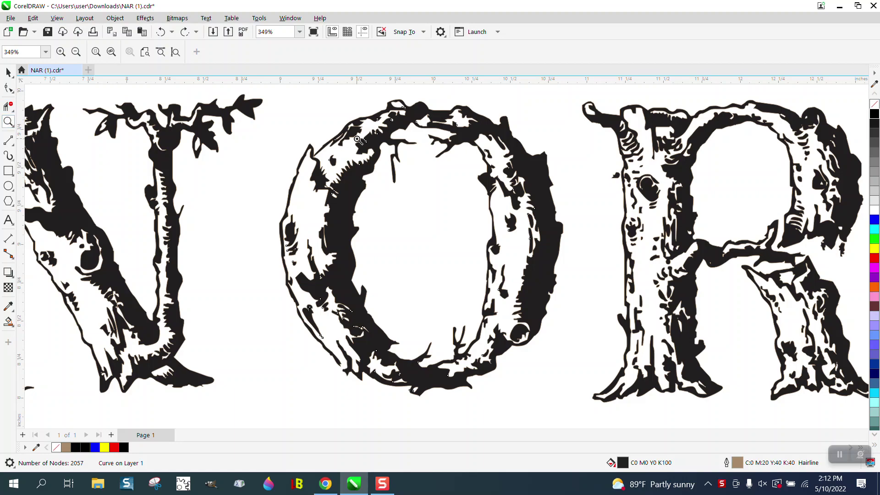
left_click_drag(311, 131, 372, 189)
scroll(287, 153, "down", 4)
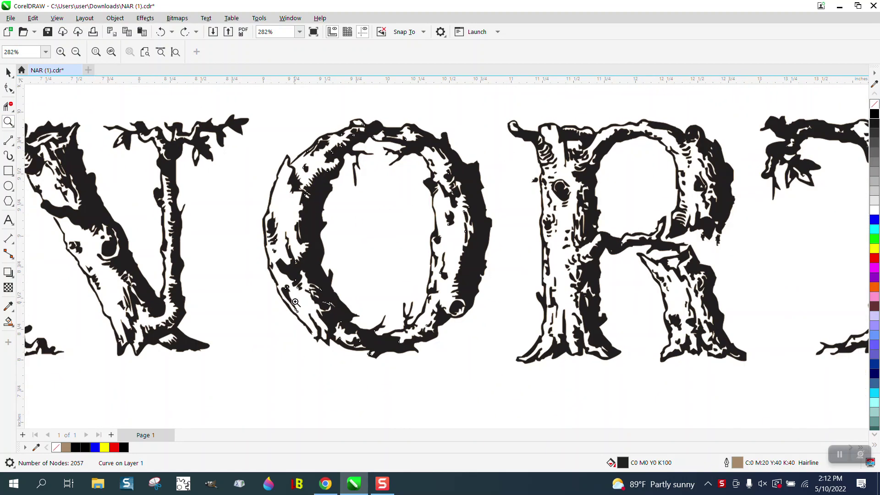
scroll(448, 221, "down", 1)
left_click(9, 170)
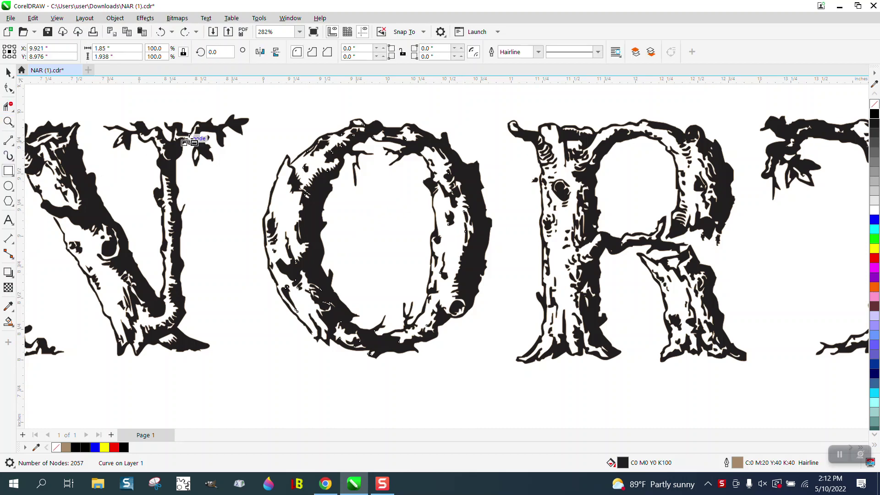
left_click_drag(245, 110, 509, 366)
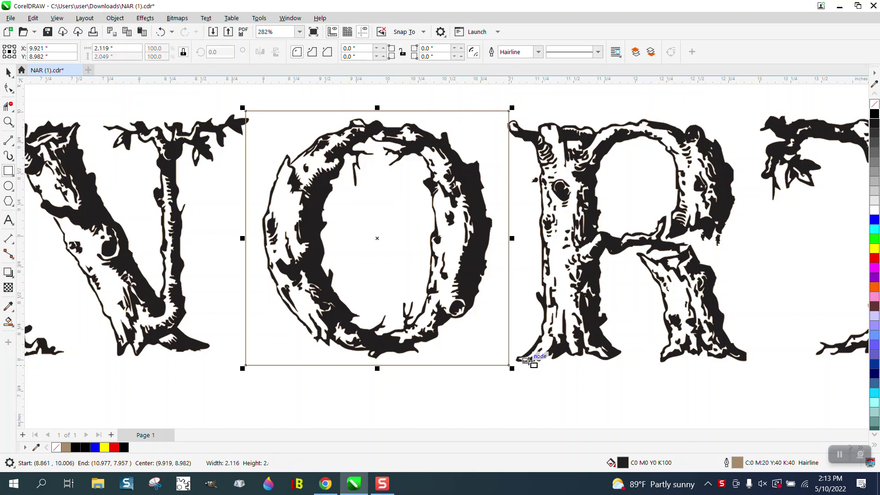
left_click(874, 249)
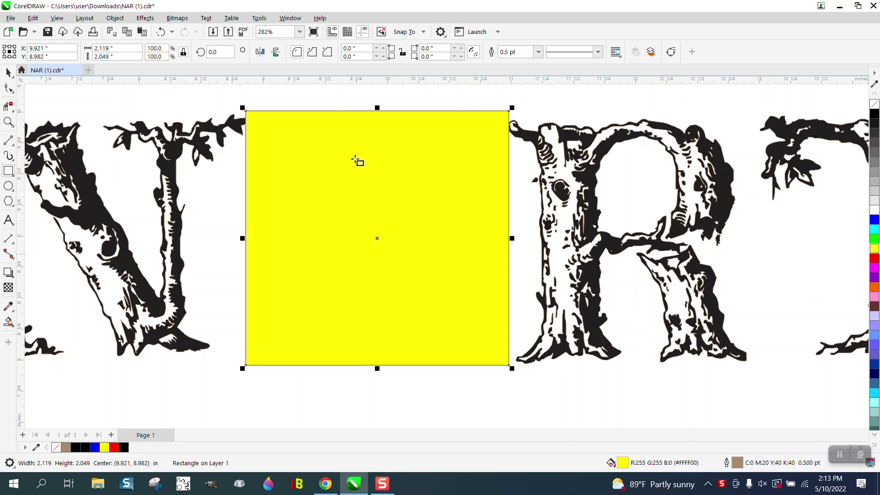
left_click(122, 19)
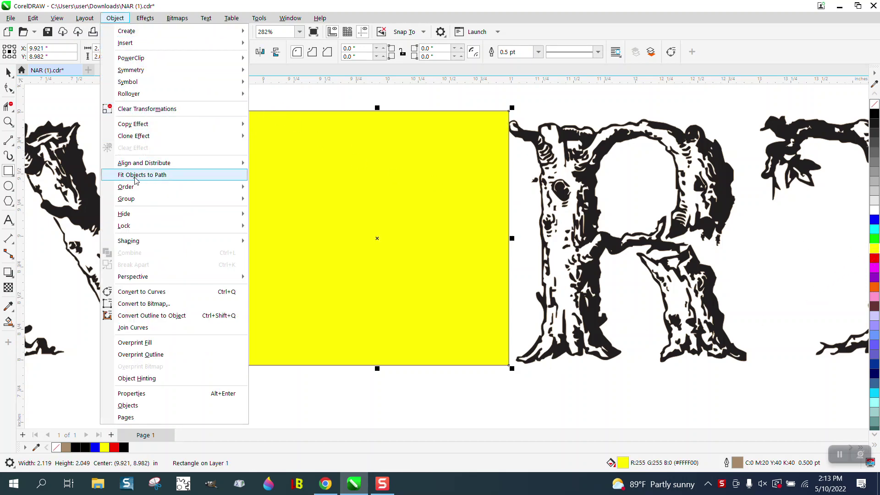
mouse_move(136, 188)
left_click(271, 200)
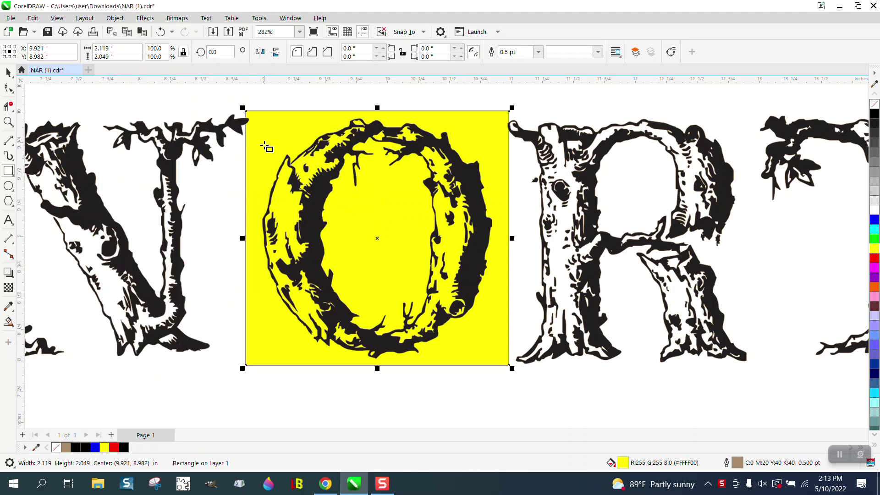
key("Delete")
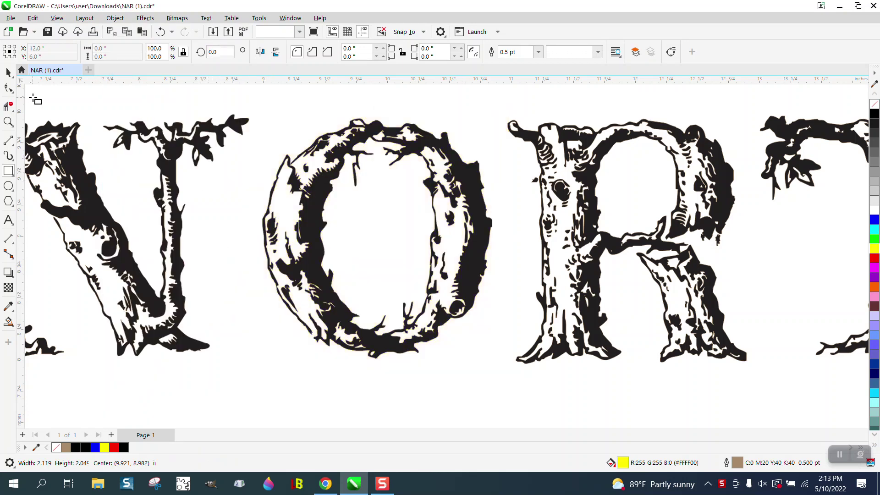
Inspect the nodes at a small bark tip on the O's upper-left edge
left_click(8, 122)
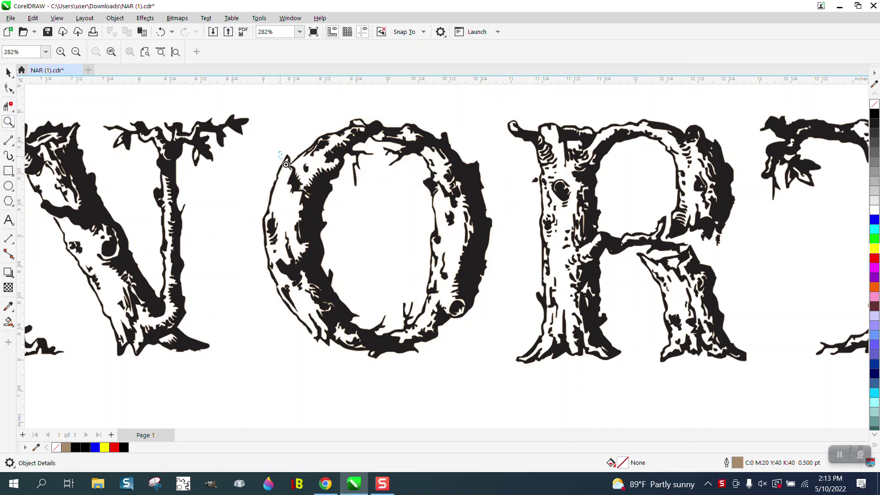
left_click_drag(286, 163, 316, 178)
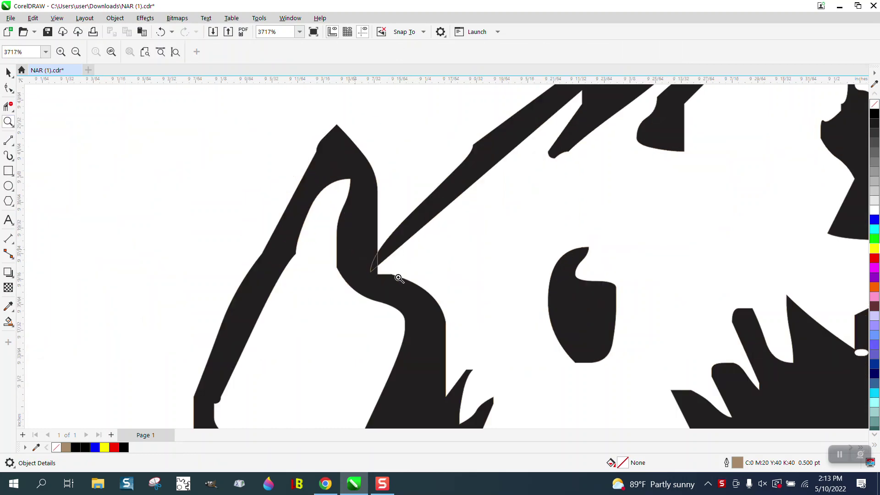
scroll(367, 247, "up", 4)
scroll(367, 242, "down", 2)
scroll(366, 243, "down", 8)
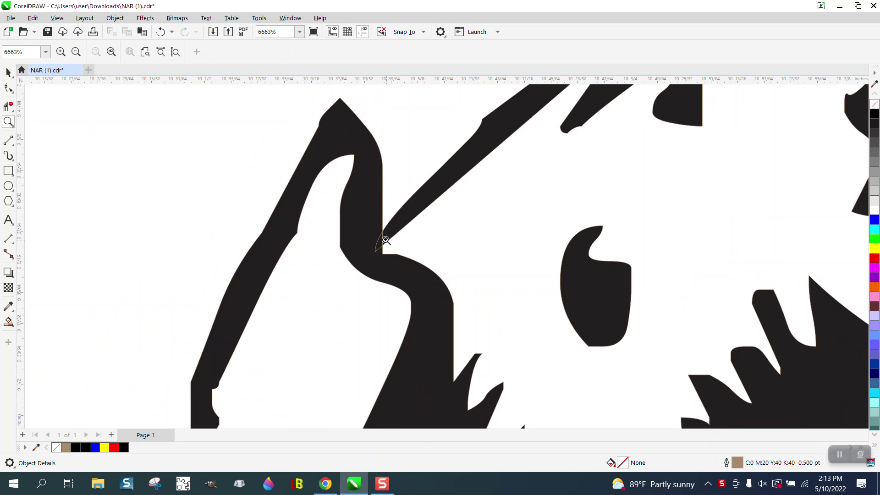
scroll(371, 229, "down", 2)
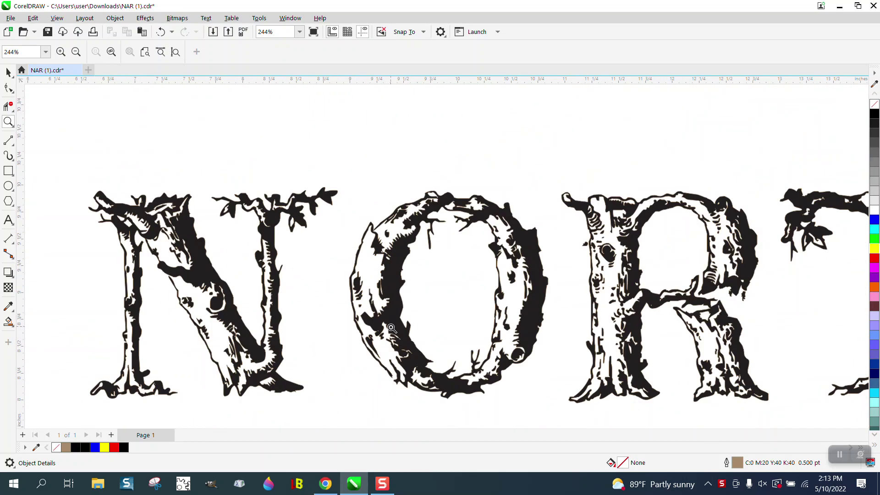
scroll(447, 399, "up", 3)
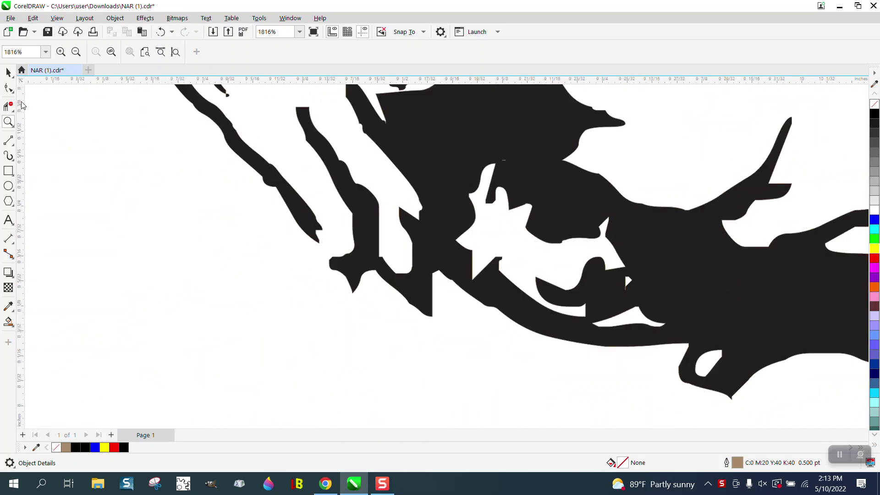
key("F10")
left_click(316, 236)
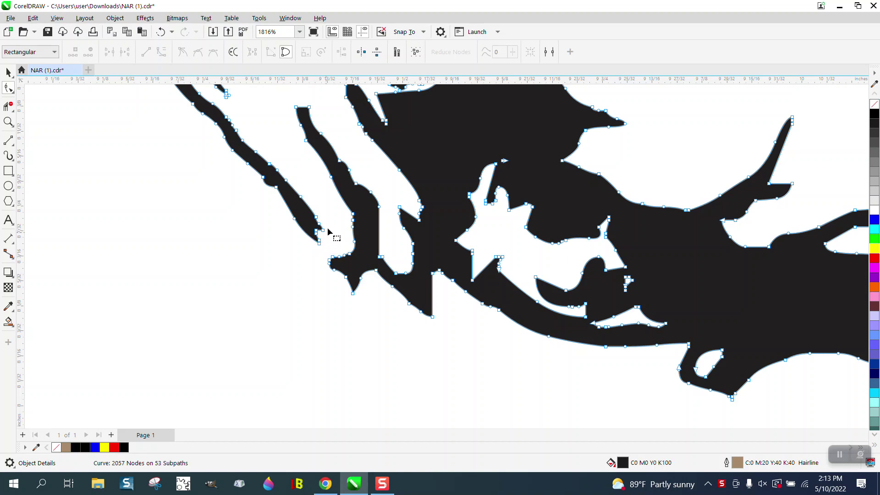
left_click_drag(329, 227, 349, 276)
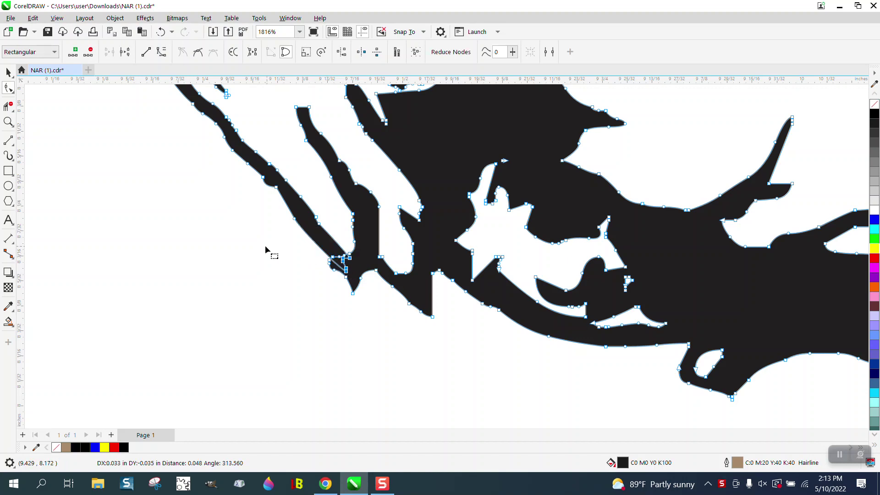
scroll(268, 256, "down", 10)
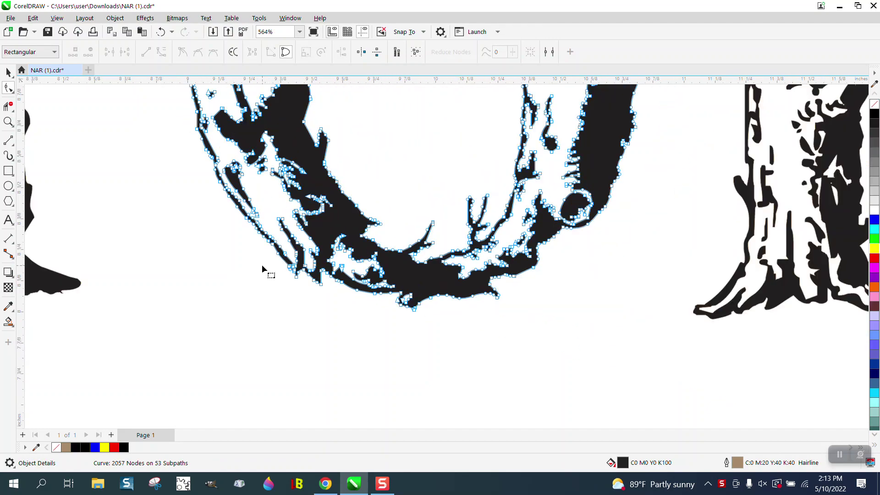
Draw a boundary rectangle framing the letter O
left_click(8, 121)
left_click_drag(240, 140, 376, 282)
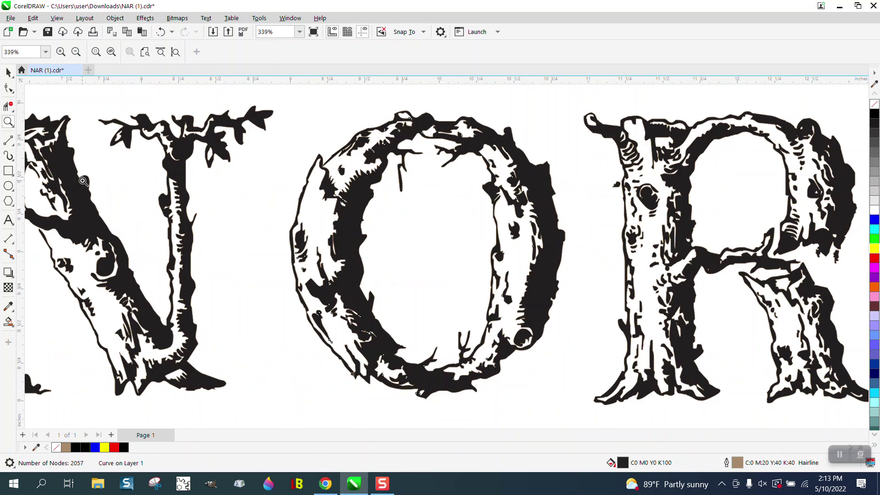
scroll(81, 179, "down", 1)
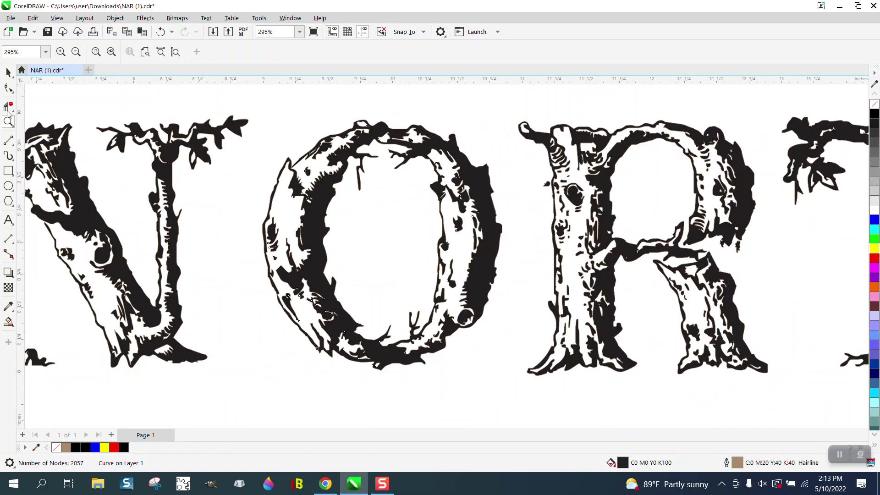
left_click(8, 170)
left_click_drag(246, 102, 513, 384)
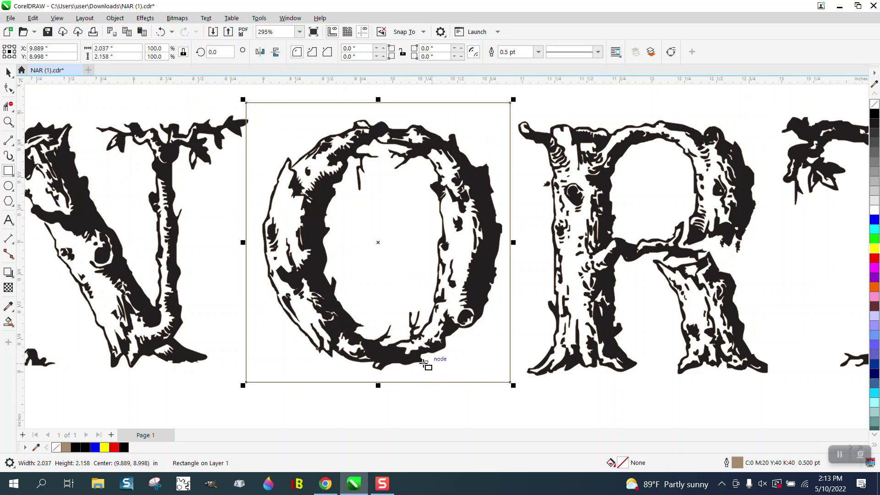
Smart Fill the O's upper-left bark cyan after trying and undoing dark maroon
left_click(8, 322)
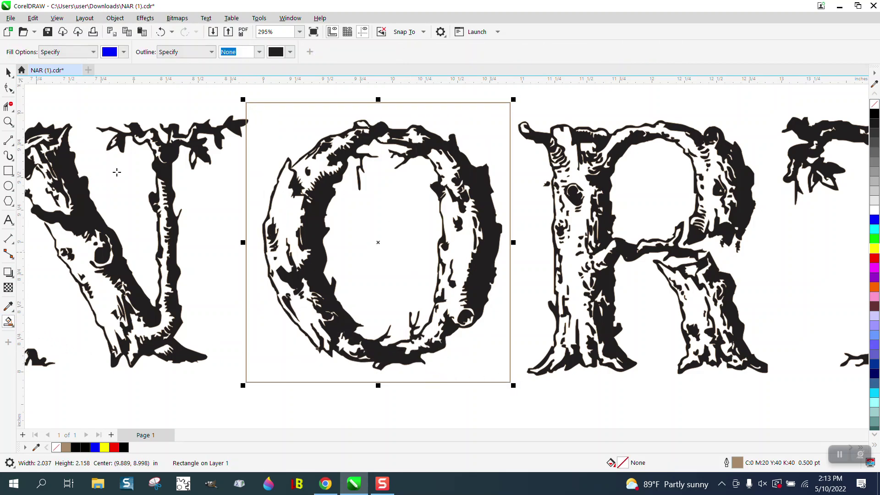
left_click(124, 52)
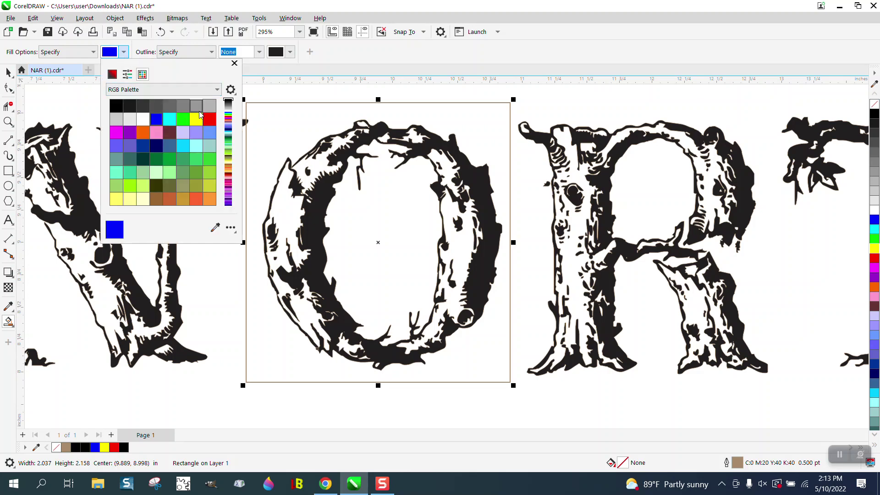
left_click(169, 132)
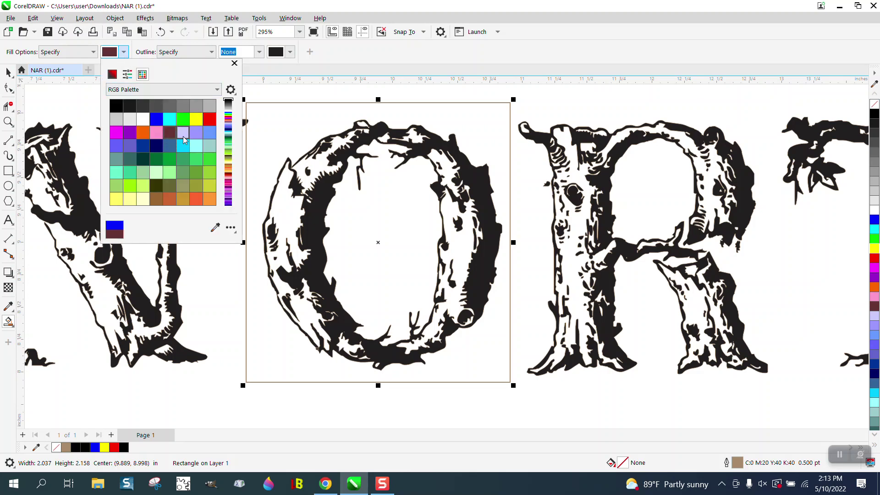
left_click(319, 168)
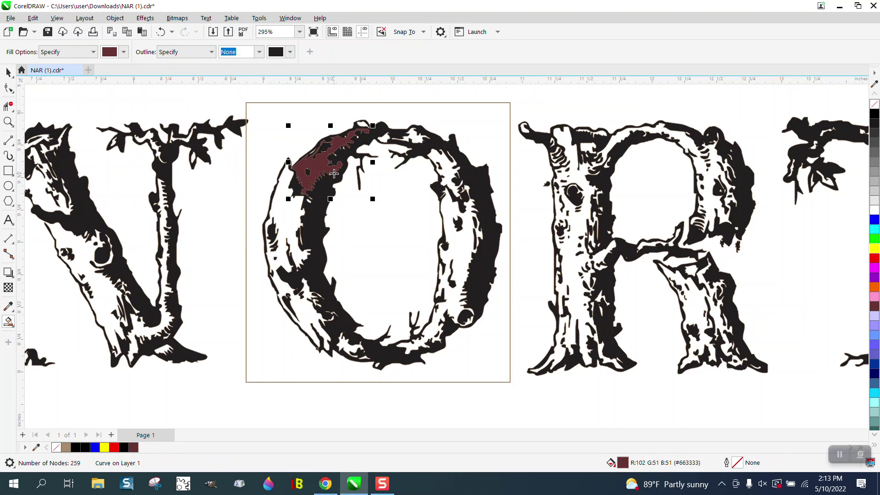
left_click(161, 32)
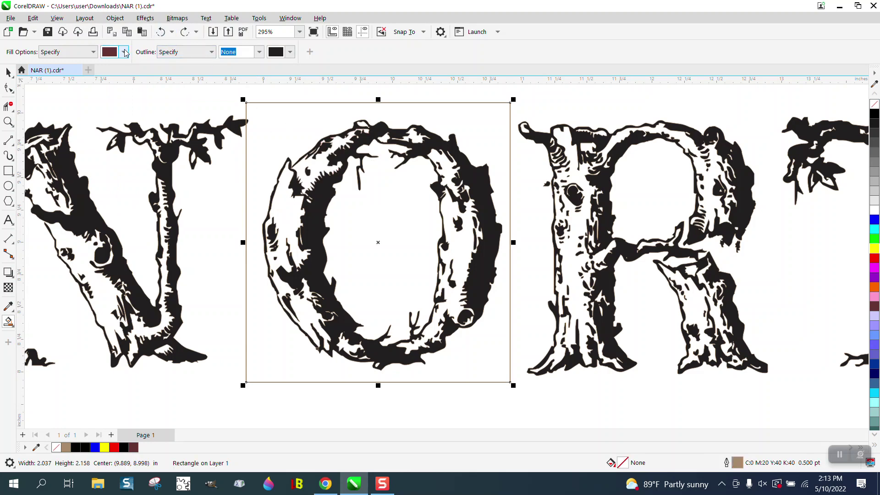
left_click(123, 52)
left_click(170, 119)
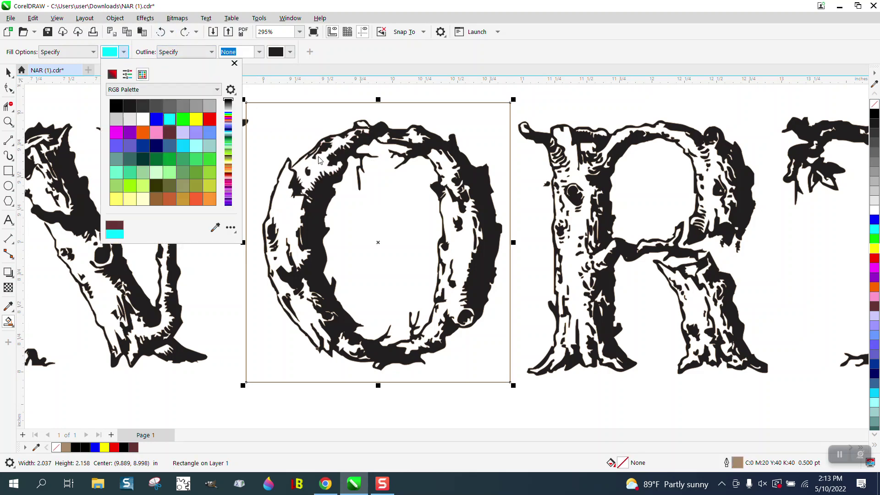
left_click(316, 165)
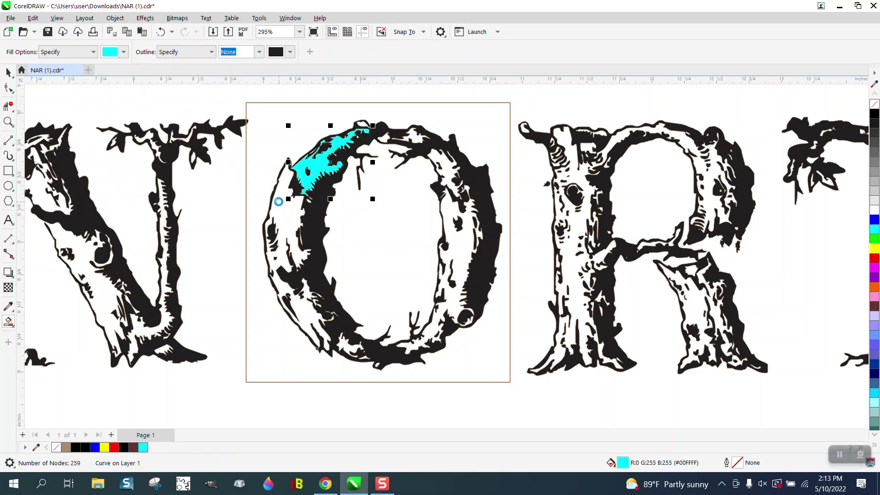
Fill the O's lower-left, right, upper-right and top bark areas and top gaps cyan
left_click(348, 348)
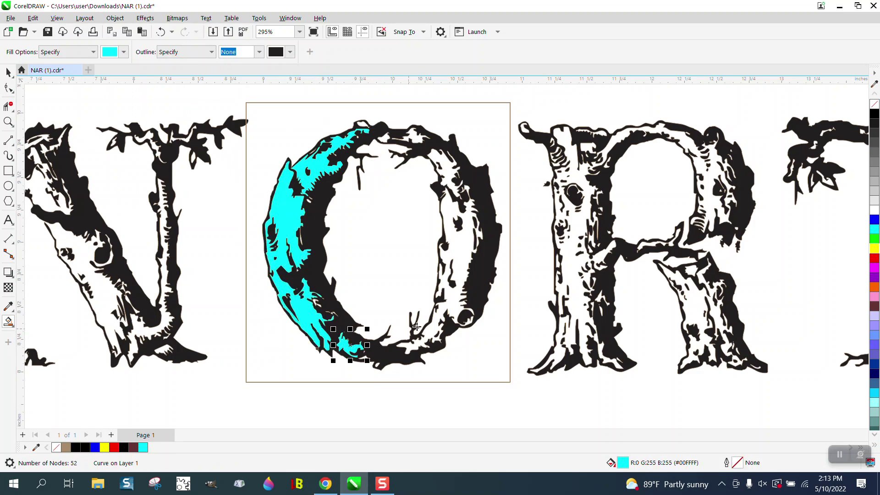
left_click(458, 290)
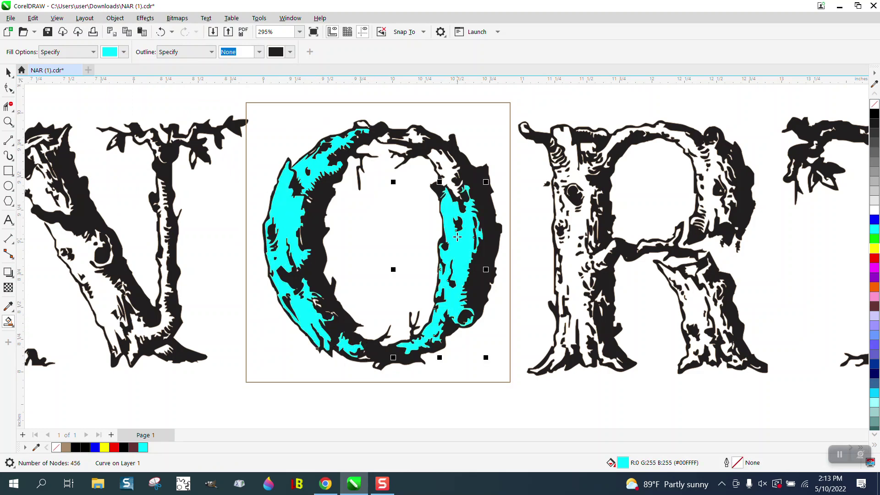
left_click(447, 173)
left_click(397, 135)
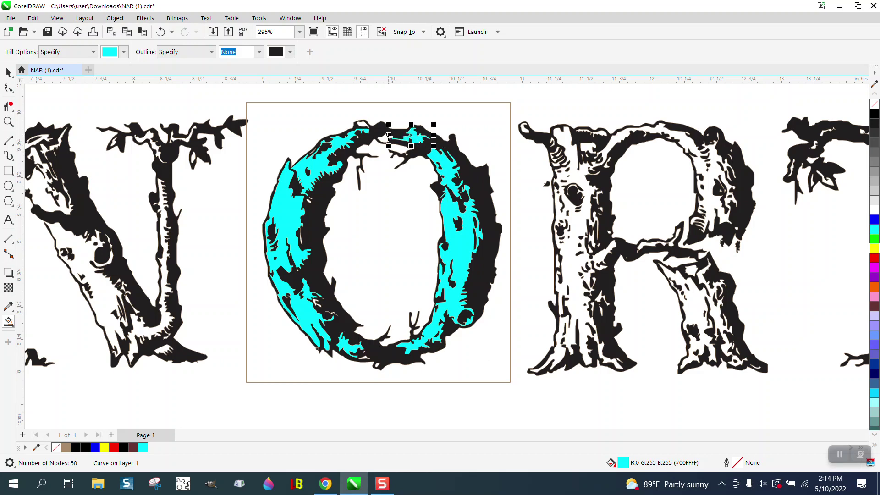
left_click(385, 137)
left_click(362, 123)
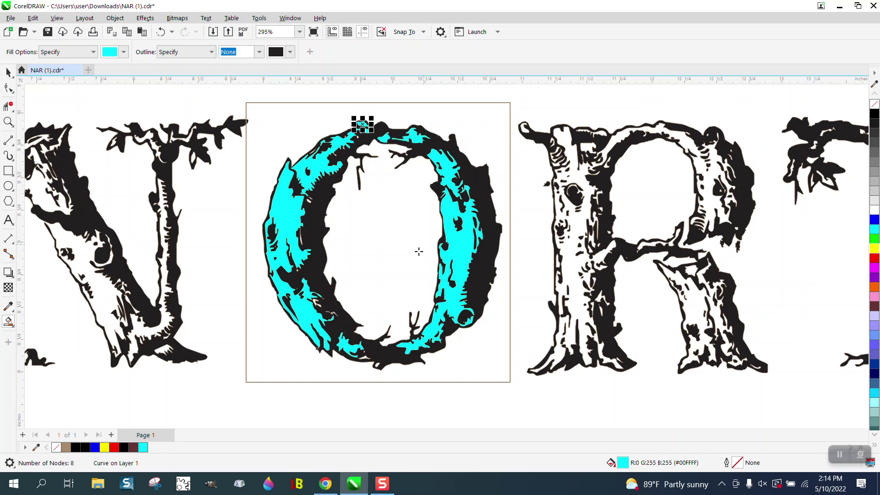
left_click(8, 121)
left_click_drag(235, 238, 441, 394)
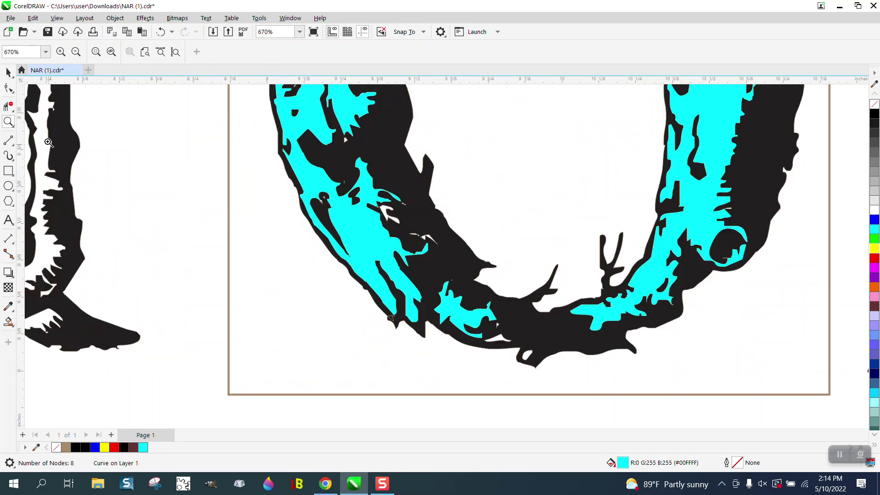
Fill four small white gaps and slivers in the O's lower-left bark cyan
left_click(8, 322)
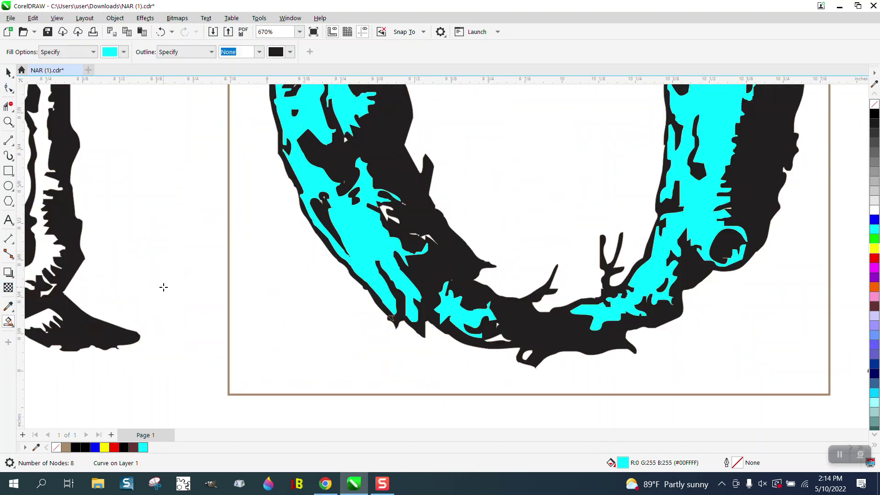
left_click(346, 141)
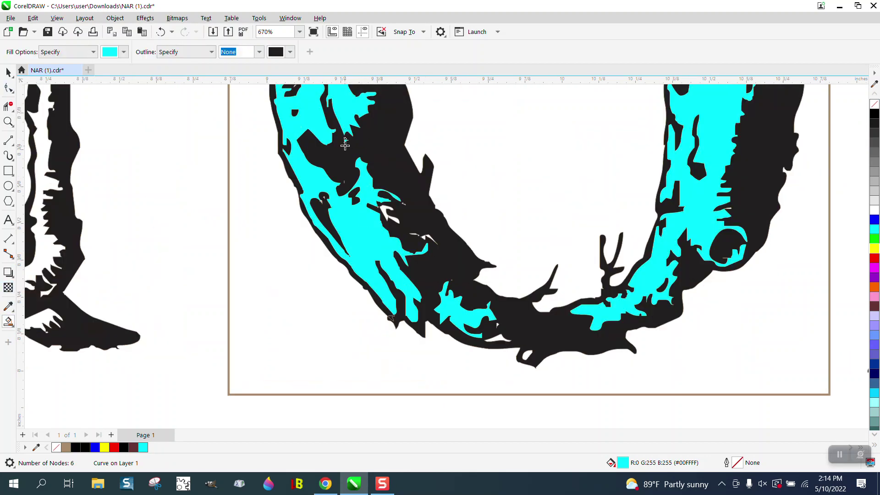
left_click(384, 209)
left_click(8, 121)
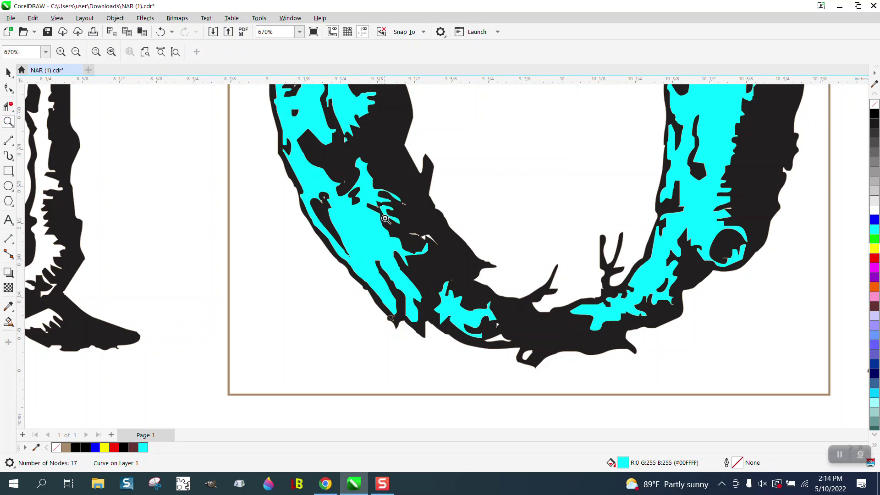
left_click_drag(384, 219, 561, 362)
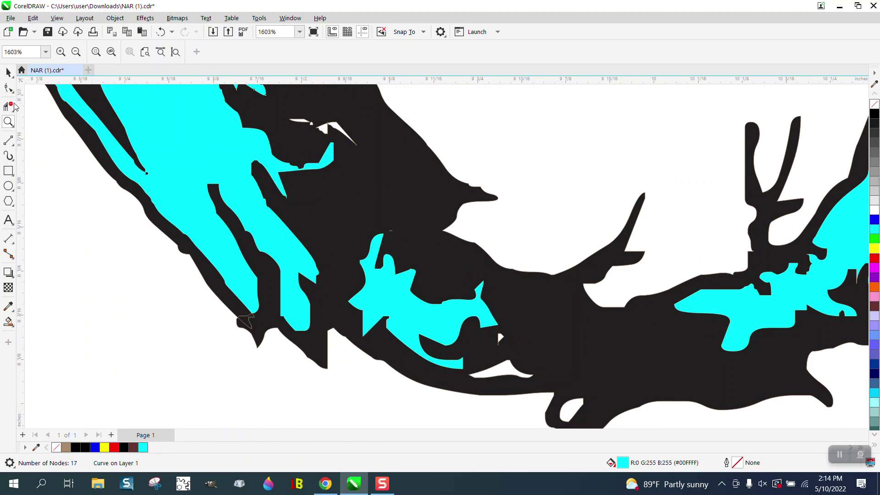
left_click(8, 322)
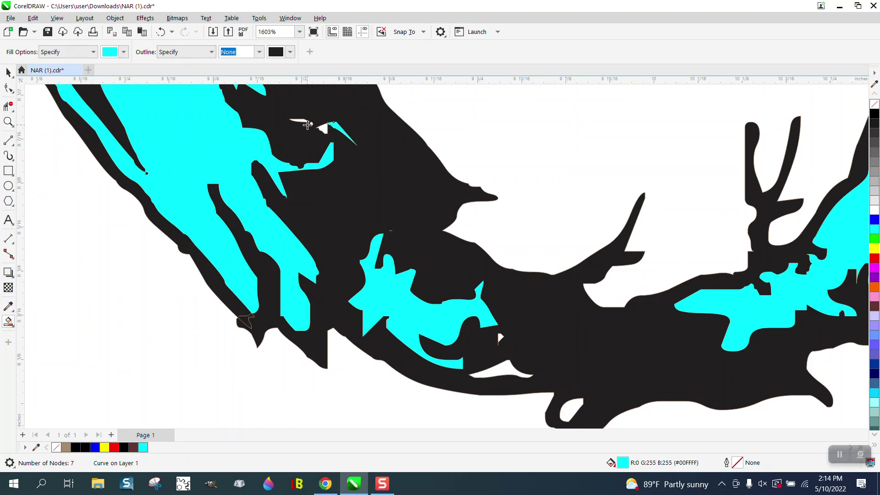
left_click(325, 129)
left_click(304, 121)
Magnify the tiniest leftover gap and fill it and the last sliver cyan
left_click(8, 122)
left_click_drag(289, 111, 379, 165)
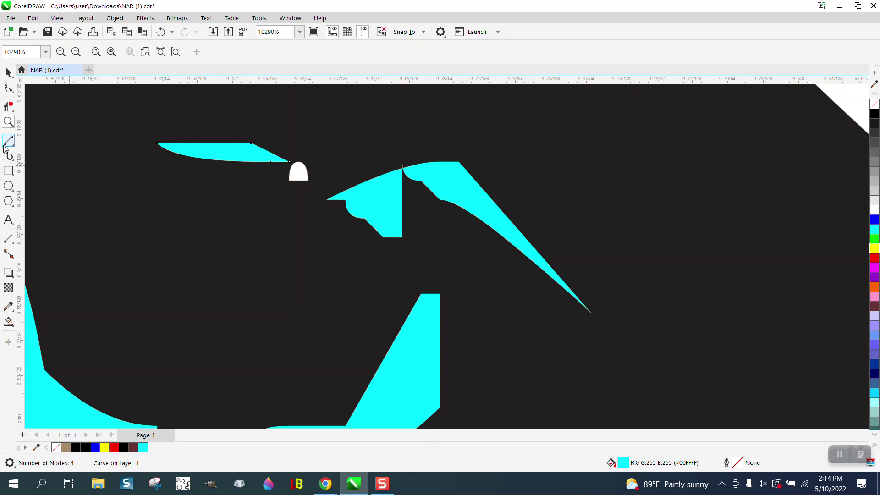
left_click(8, 322)
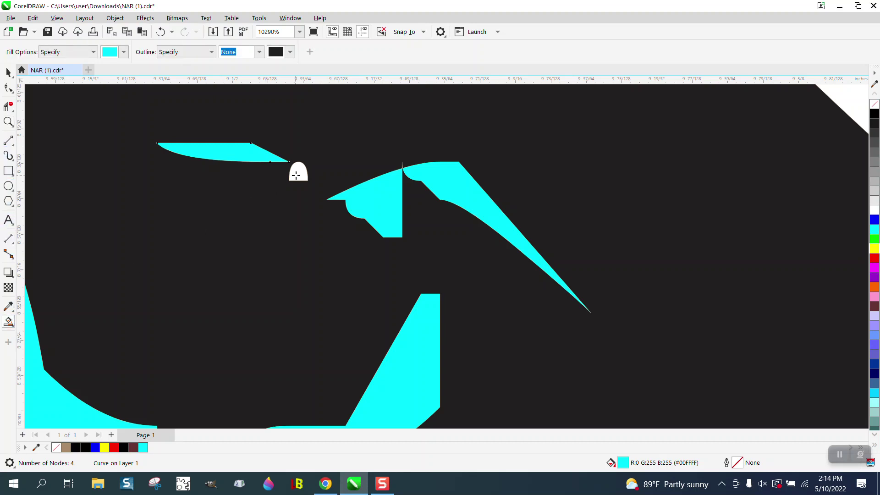
left_click(296, 175)
scroll(250, 119, "down", 5)
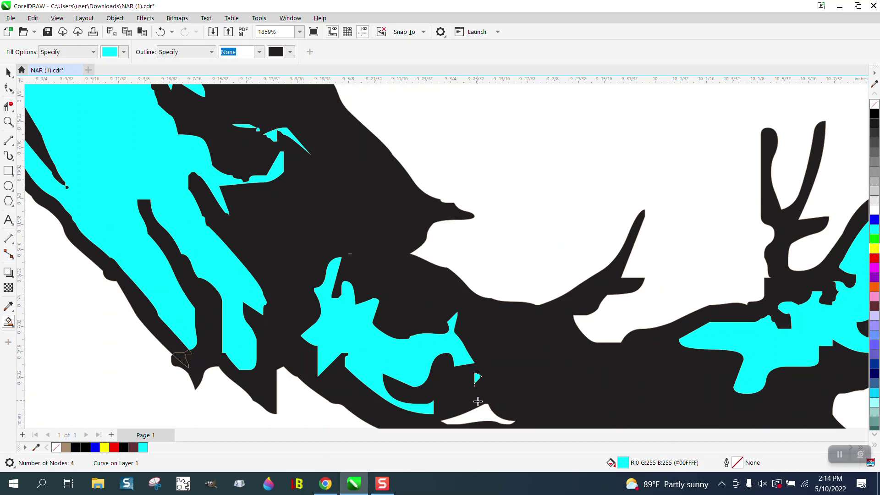
left_click(479, 415)
scroll(330, 214, "down", 5)
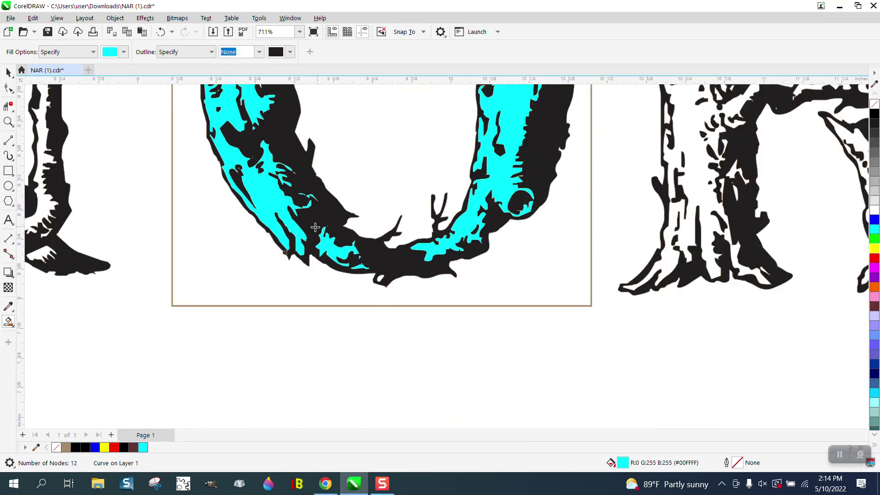
Select and delete the rectangle framing the O
scroll(315, 227, "down", 5)
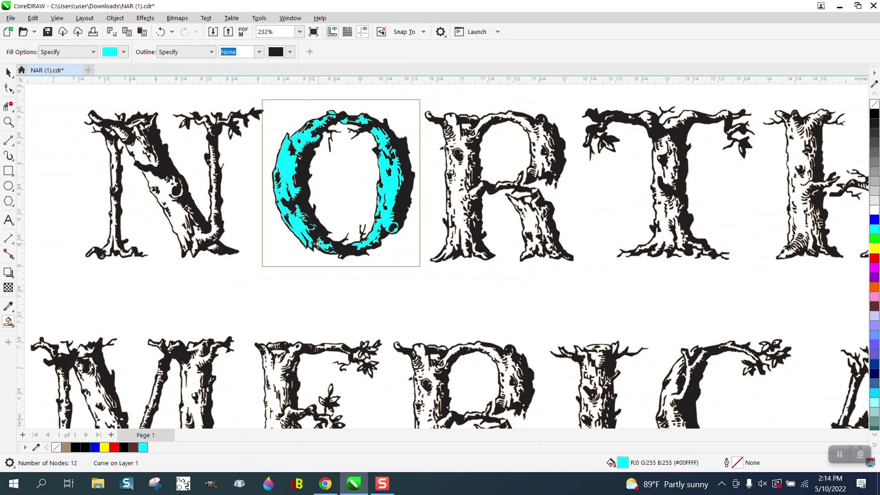
scroll(319, 244, "down", 2)
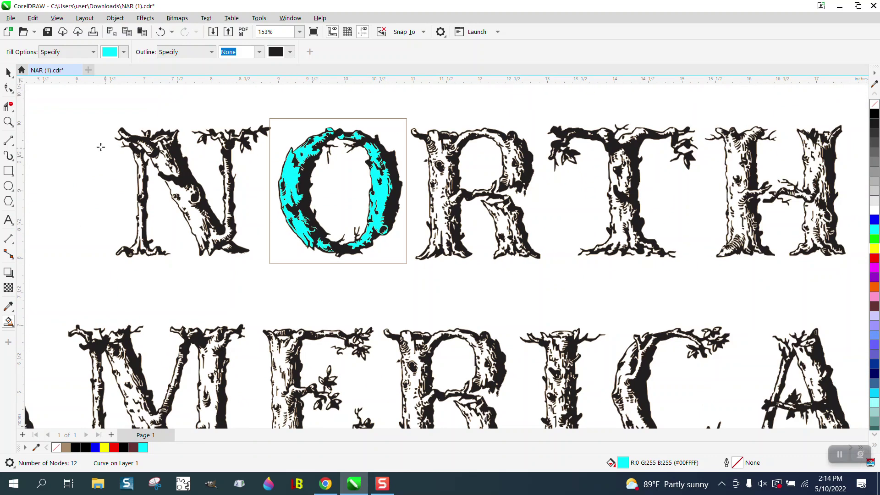
left_click(299, 119)
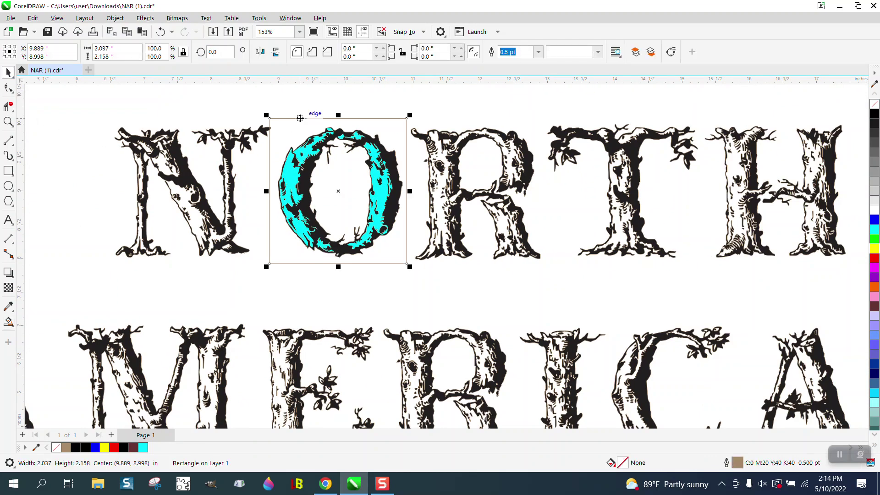
key("Delete")
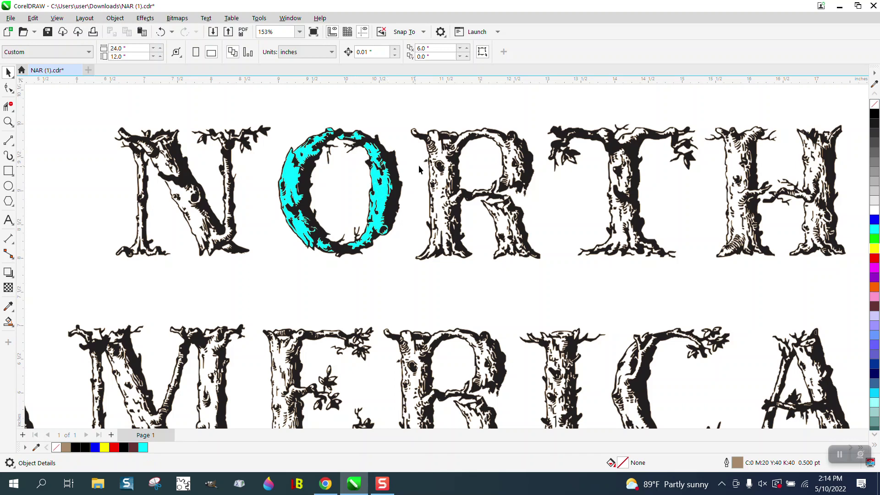
Zoom out to the whole design, then zoom in on the letter R
left_click(8, 122)
right_click(256, 146)
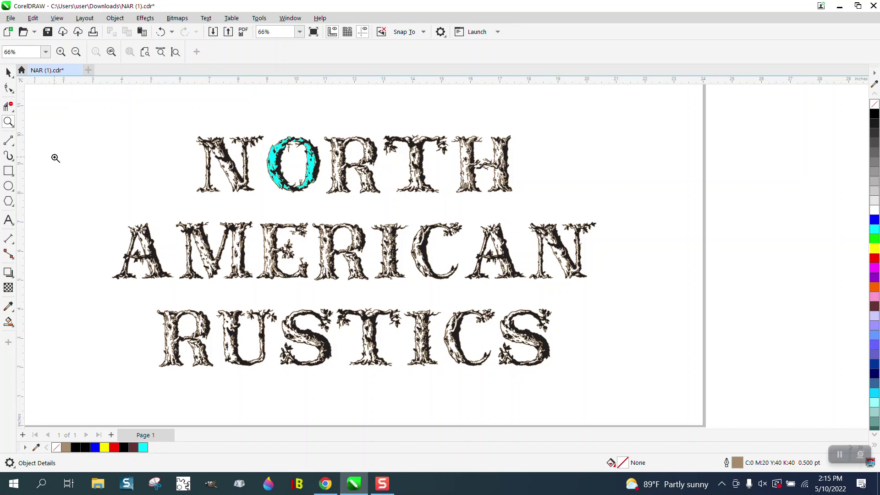
left_click_drag(320, 133, 445, 225)
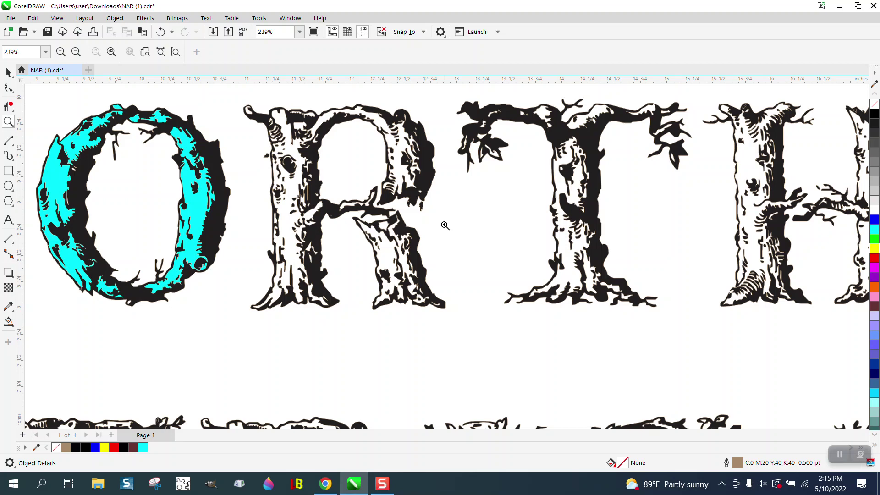
left_click_drag(240, 96, 495, 340)
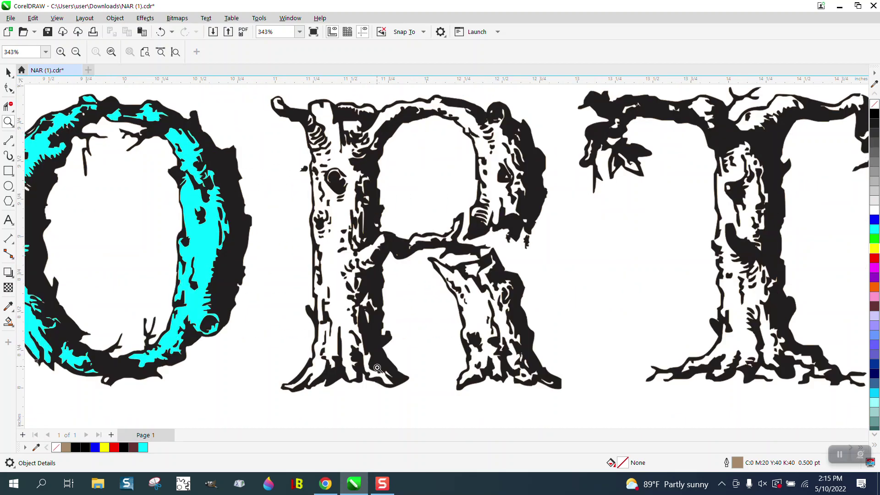
Fill the R's left stem and arch bark cyan and draw a rectangle enclosing the R
left_click(8, 321)
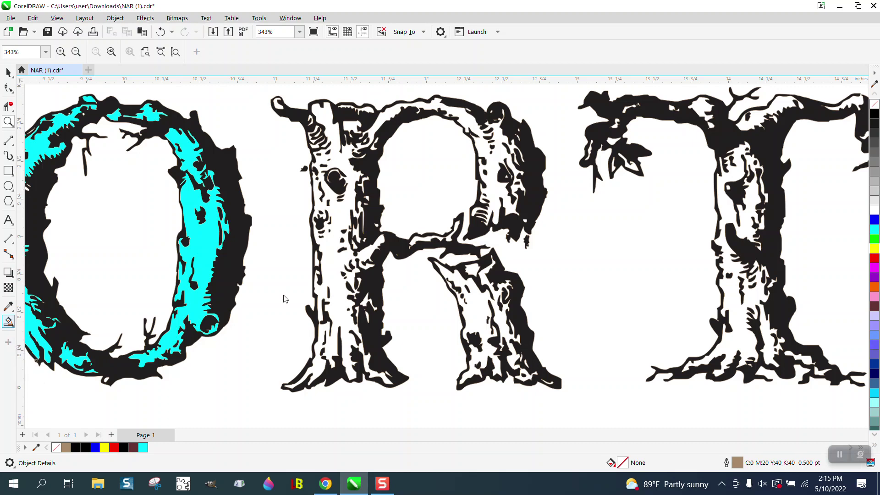
left_click(332, 256)
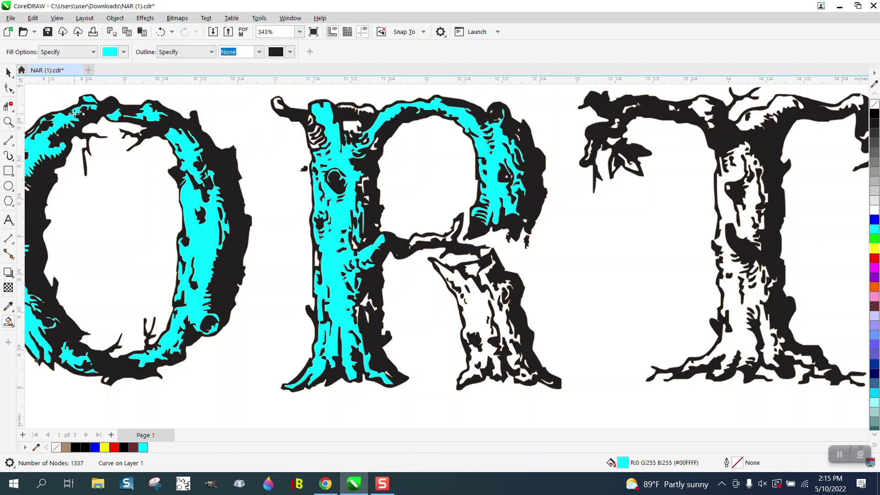
left_click(8, 170)
scroll(247, 147, "down", 2)
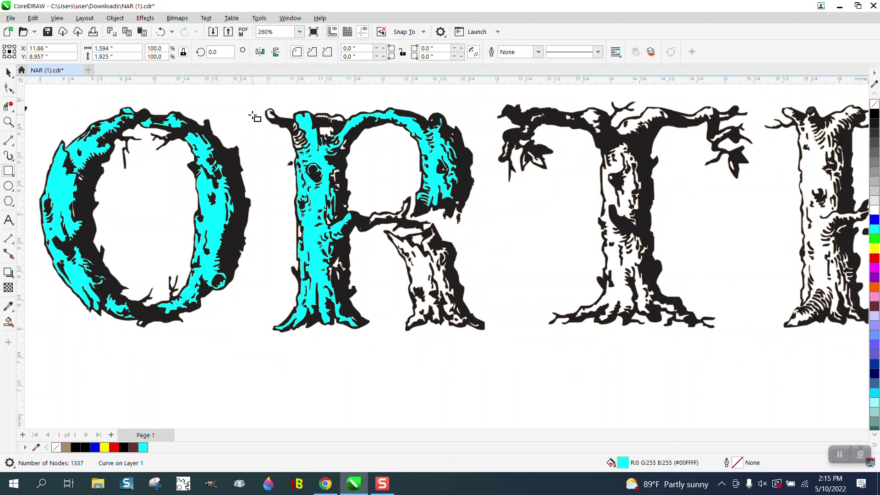
left_click_drag(249, 95, 490, 355)
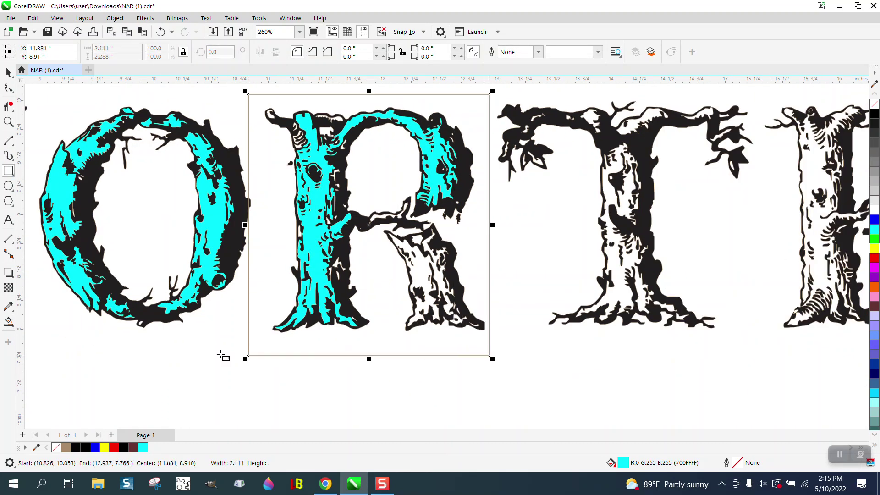
Zoom on the R's top and fill its top-left loop, stem stripes and lower blob cyan
left_click(8, 321)
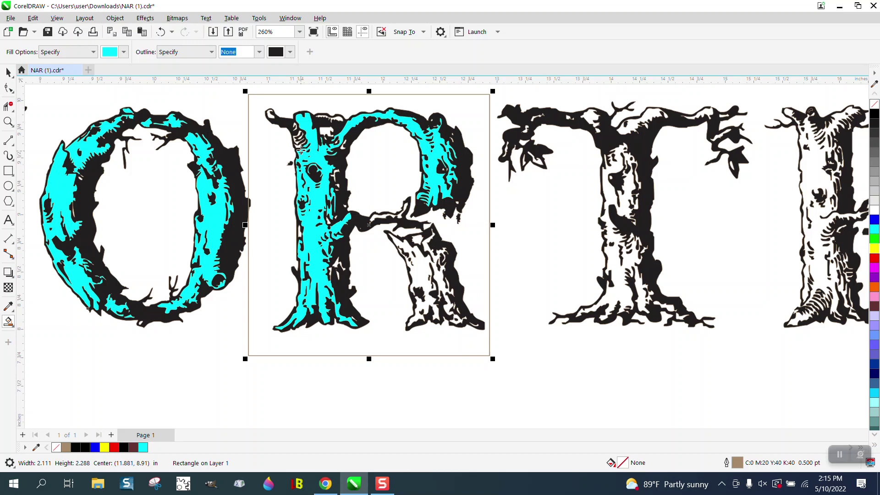
left_click(8, 122)
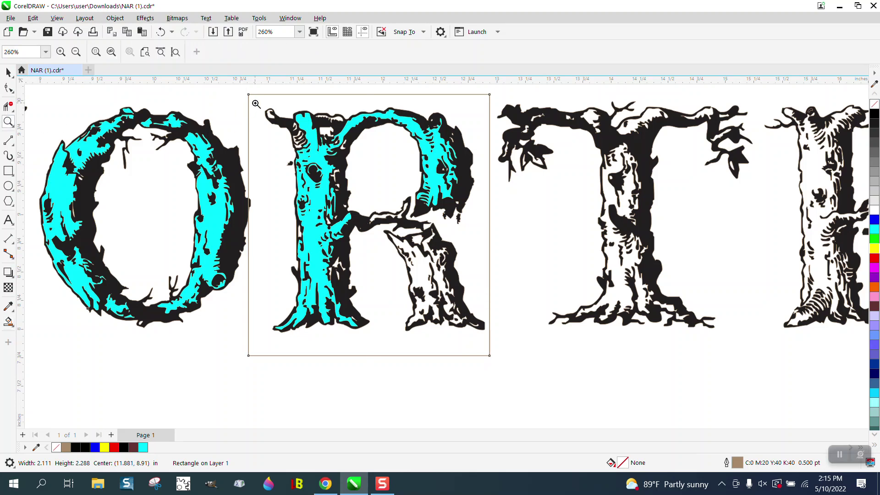
left_click_drag(256, 102, 438, 172)
left_click(8, 321)
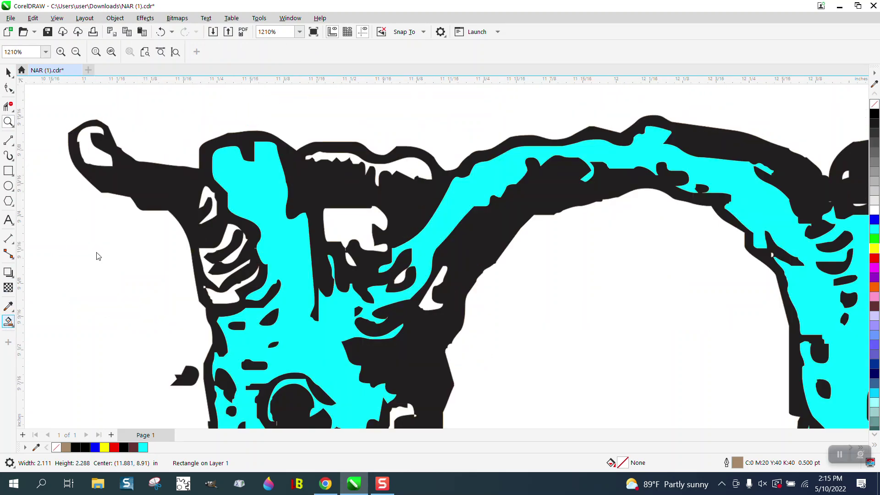
left_click(104, 154)
left_click(204, 195)
left_click(232, 237)
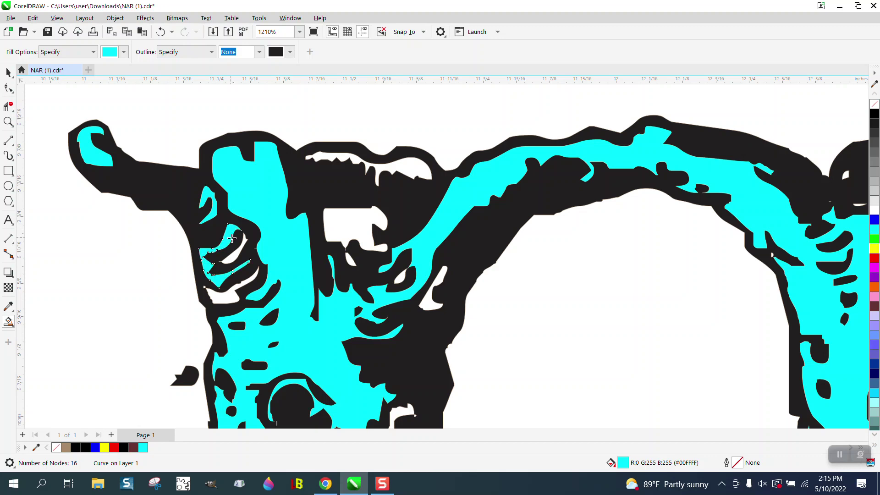
left_click(234, 260)
left_click(224, 293)
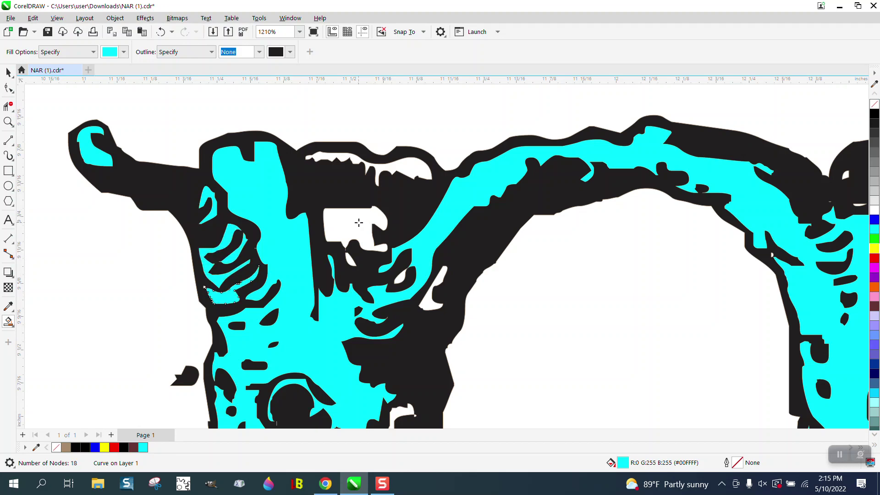
Fill the remaining white strips, spots and slivers in the R's bark and arch cyan
left_click(358, 222)
left_click(405, 172)
left_click(349, 259)
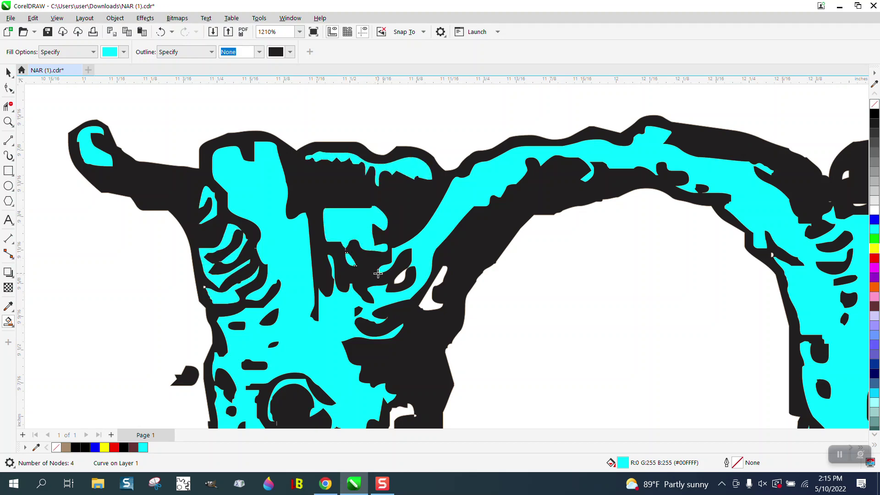
left_click(400, 278)
left_click(429, 299)
left_click(405, 408)
scroll(338, 228, "down", 2)
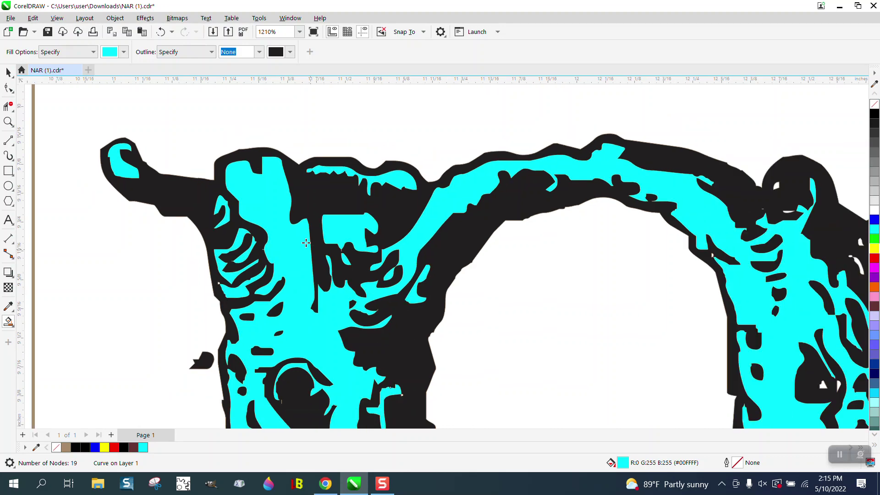
left_click(669, 201)
Zoom on the arch's right side and fill its four small white slivers and spots cyan
left_click(9, 121)
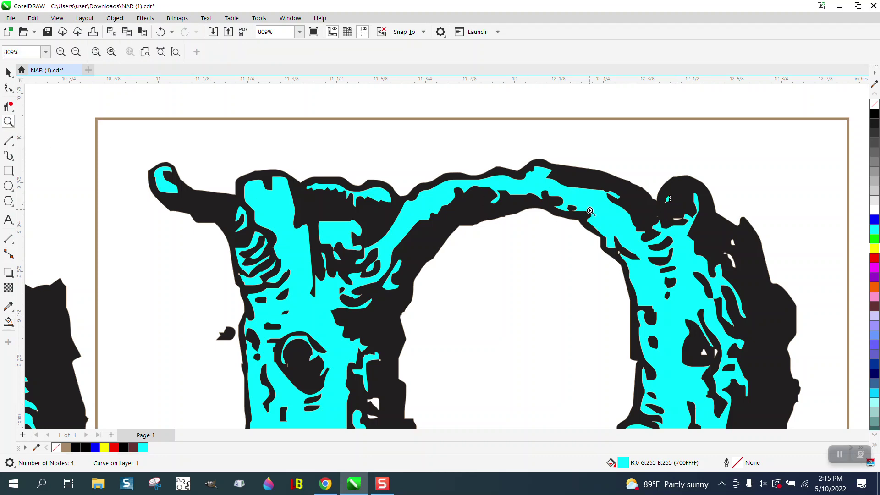
left_click_drag(590, 209, 797, 312)
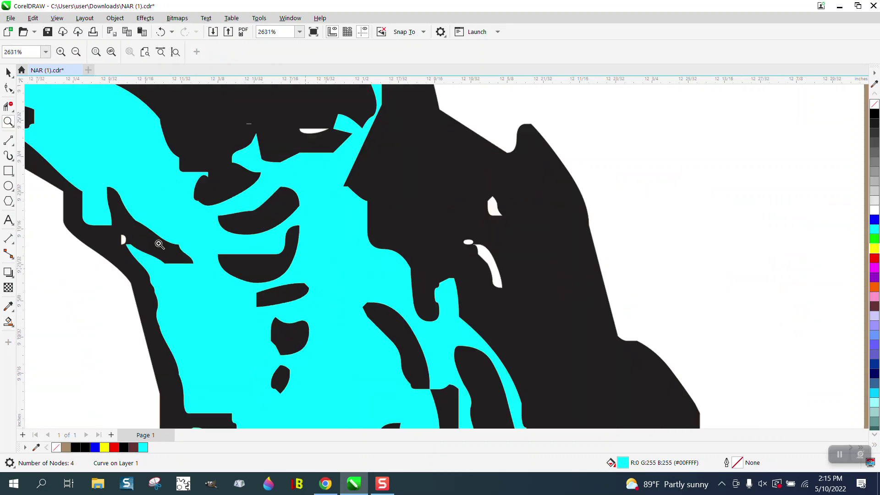
left_click(8, 322)
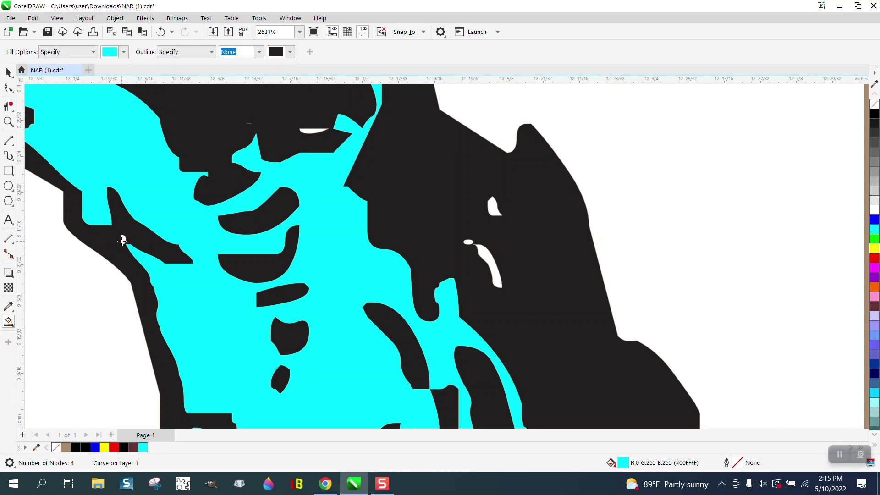
left_click(312, 130)
left_click(489, 203)
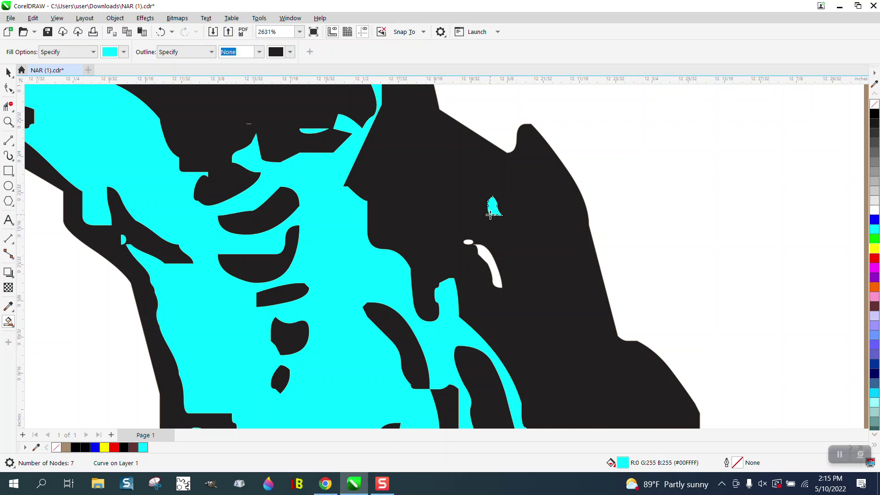
left_click(468, 241)
left_click(488, 256)
scroll(401, 220, "down", 4)
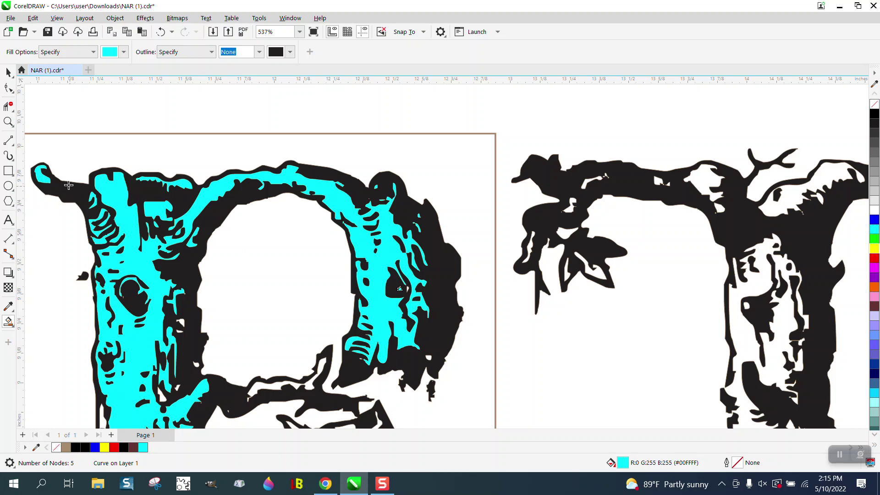
Zoom on the right cyan area and fill the white notch in the bark
left_click(8, 121)
left_click_drag(376, 305, 485, 398)
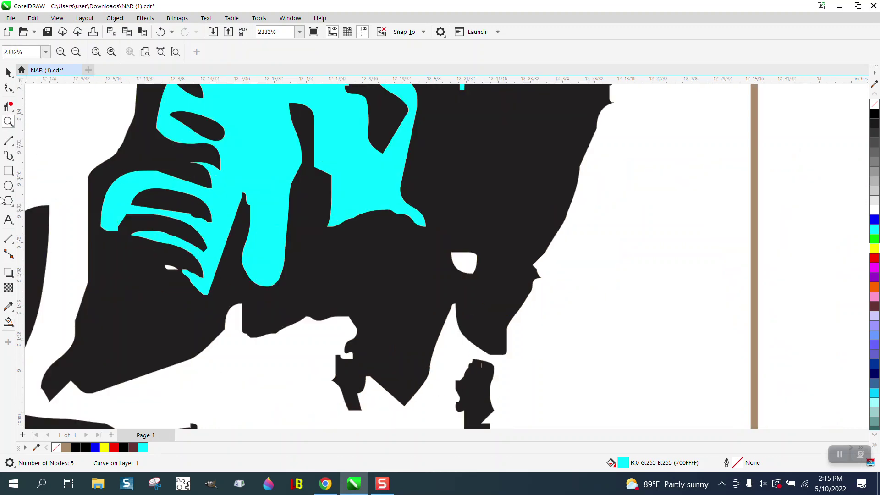
left_click(8, 322)
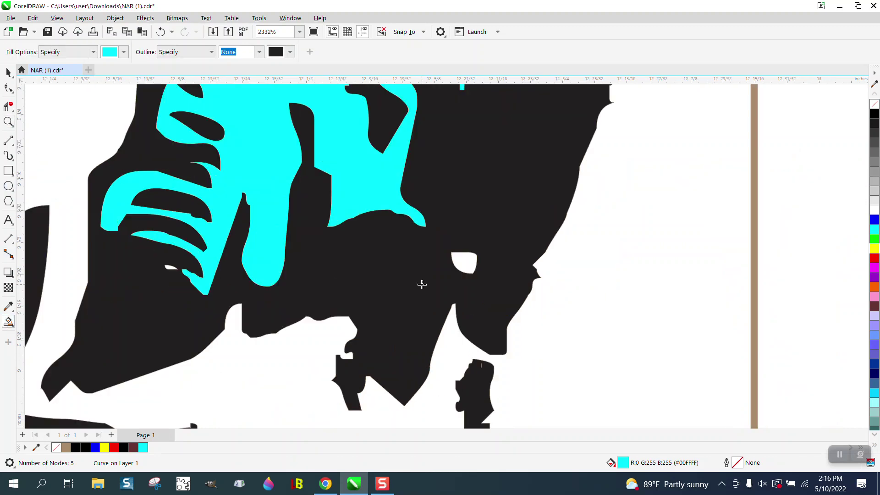
left_click(462, 268)
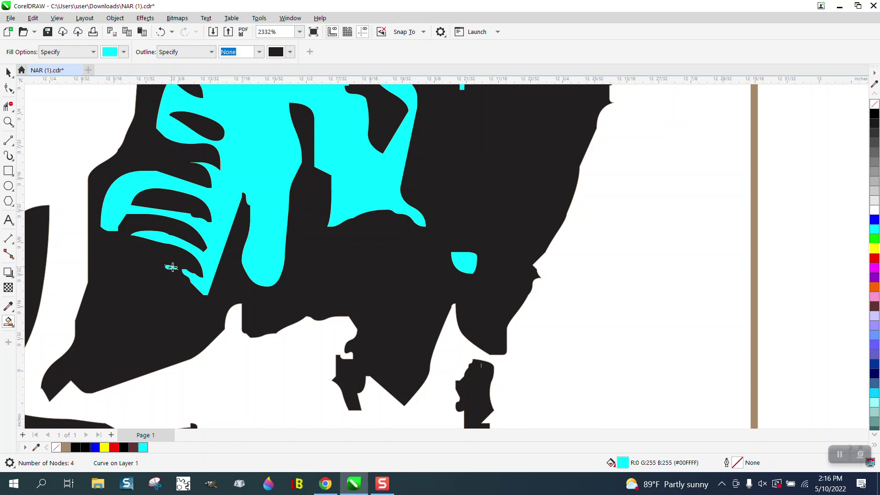
scroll(172, 267, "down", 4)
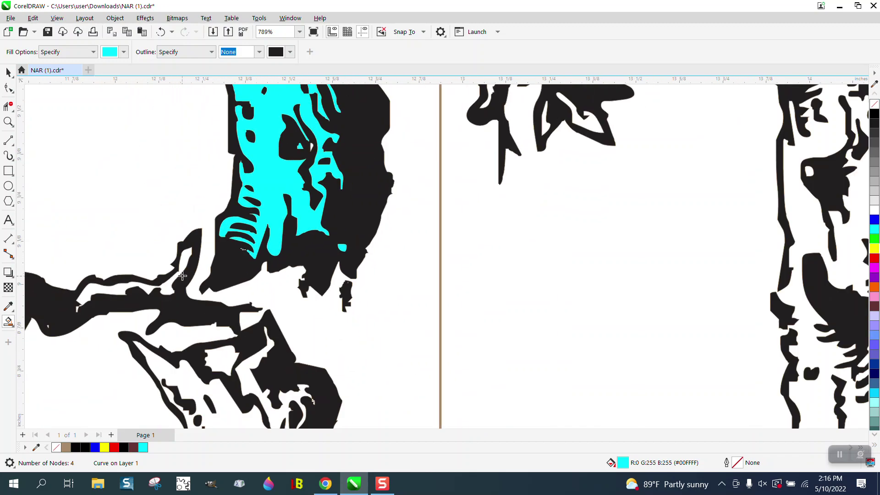
Fill the white gaps in the R's branch and leg cyan
left_click(183, 261)
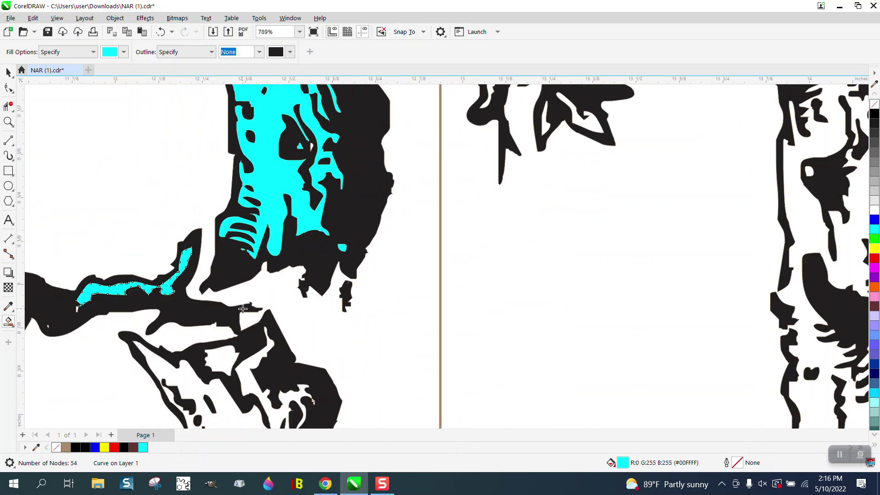
scroll(220, 334, "down", 3)
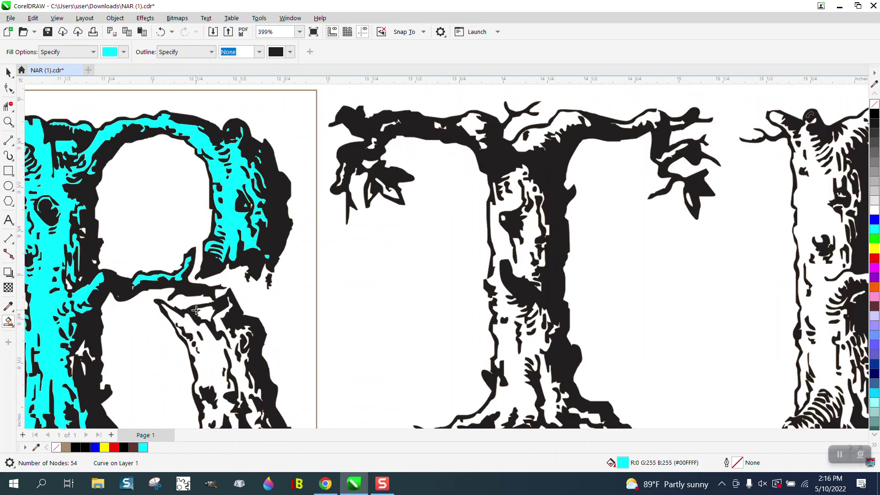
left_click(205, 315)
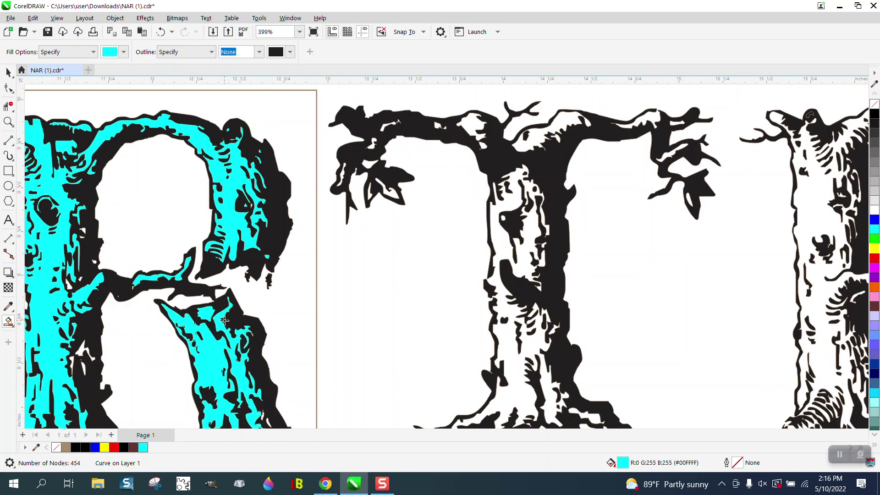
scroll(248, 288, "down", 2)
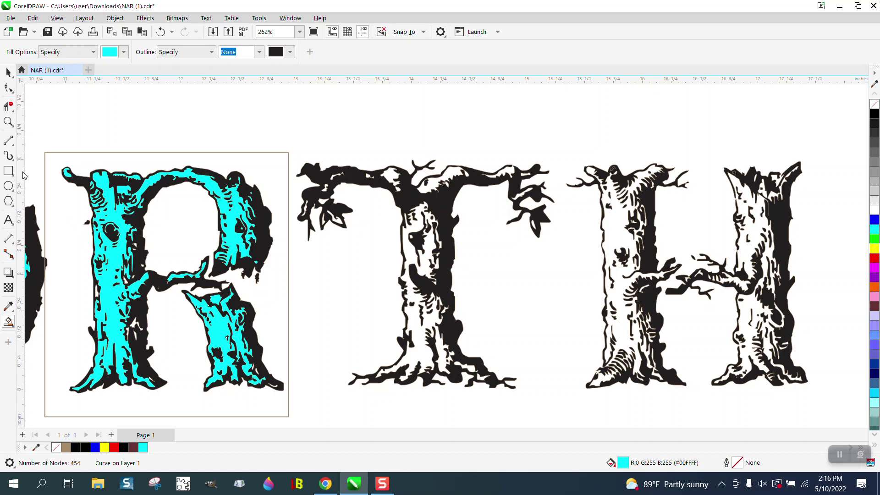
Zoom into the R's trunk and fill its slivers, top patch and left strip cyan
left_click(8, 122)
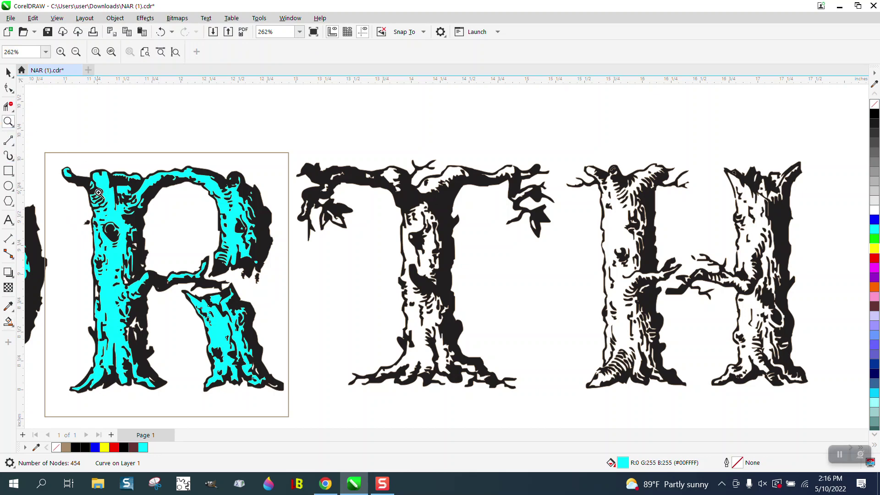
left_click_drag(99, 213, 327, 415)
left_click_drag(265, 269, 408, 383)
left_click(8, 321)
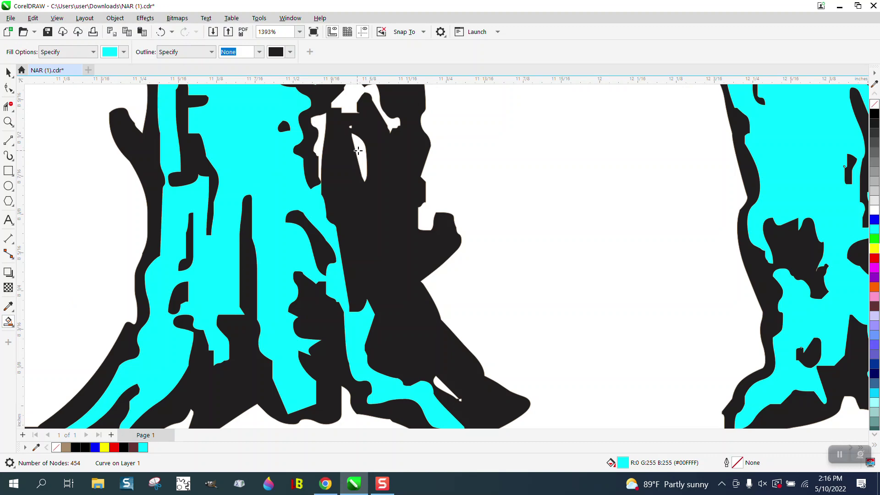
left_click(359, 151)
left_click(348, 101)
left_click(324, 122)
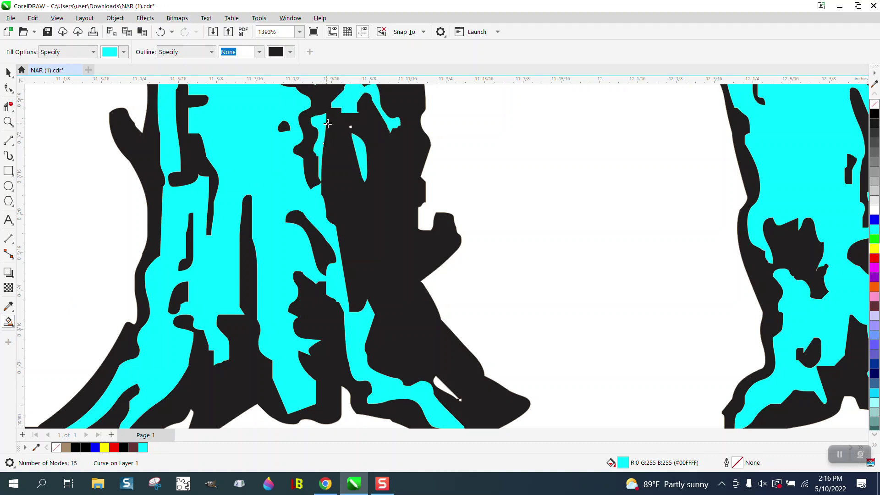
left_click(442, 387)
Zoom tightly on the tiny sliver near the trunk base and fill it cyan
left_click(8, 121)
left_click_drag(452, 387, 502, 415)
left_click(8, 321)
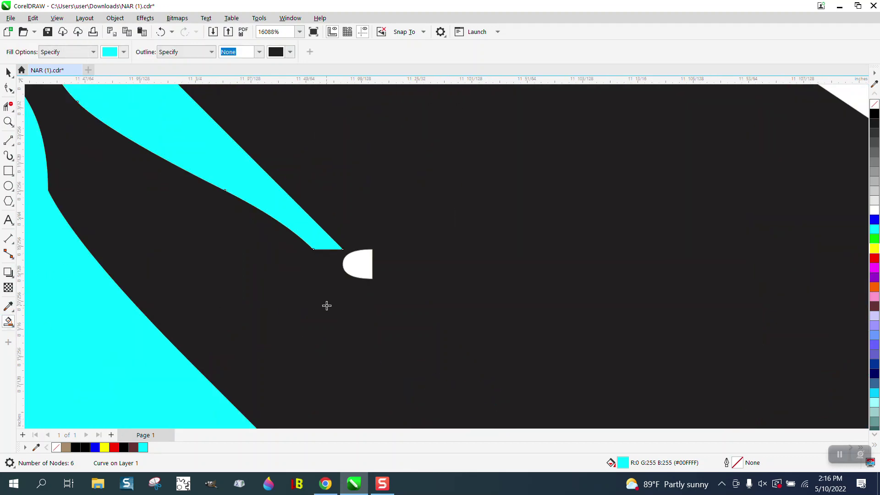
left_click(356, 271)
scroll(357, 263, "down", 7)
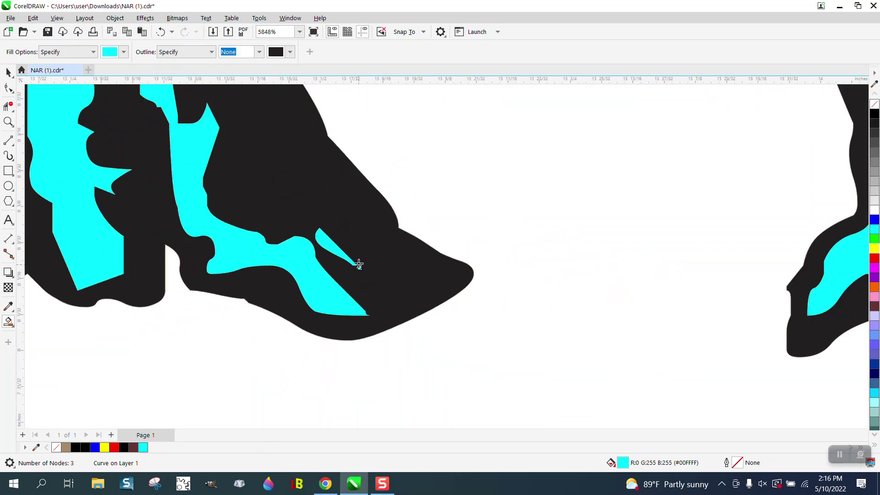
scroll(359, 259, "down", 4)
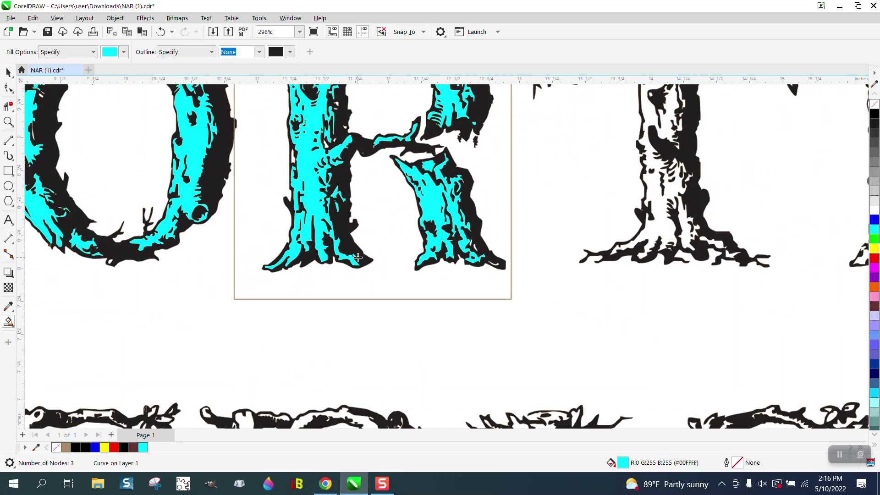
Zoom on the R's trunk fork and fill gaps at the trunk edge and leg
left_click(8, 122)
left_click_drag(261, 97, 420, 202)
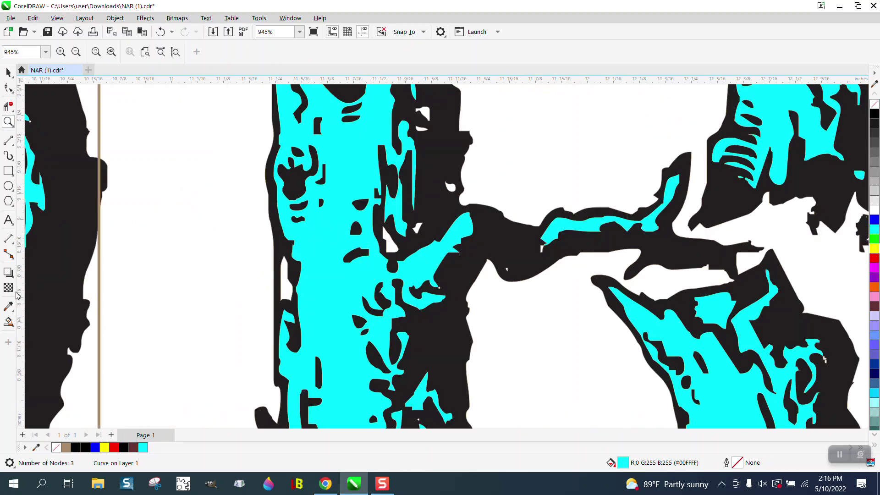
left_click(9, 322)
left_click(288, 287)
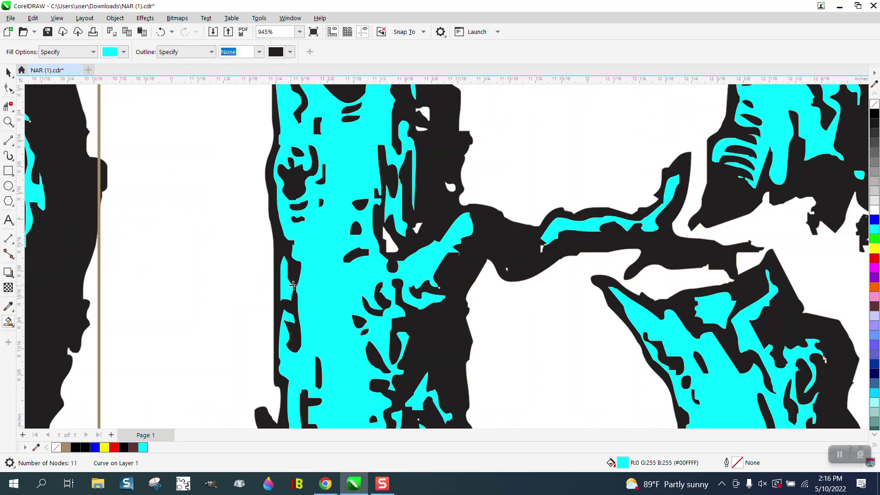
left_click(389, 245)
left_click(416, 228)
Fill the last white patches on the R's leg, trunk and branch cyan
left_click(452, 186)
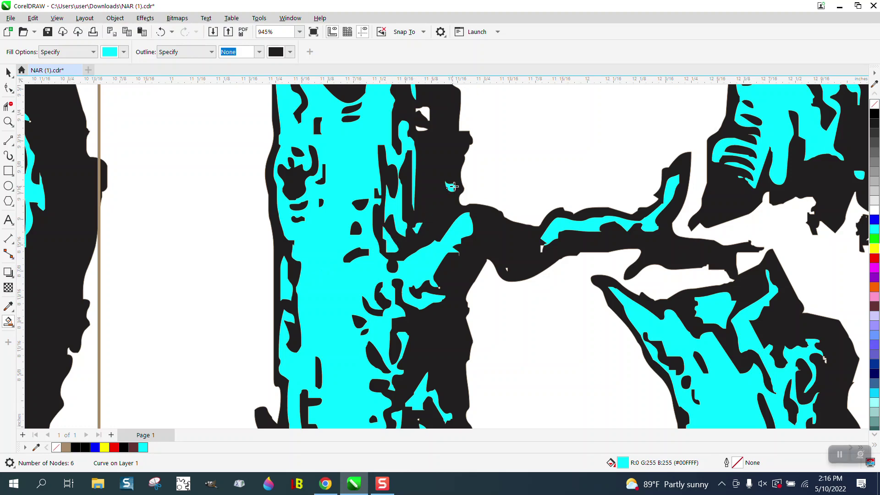
left_click(423, 111)
left_click(421, 129)
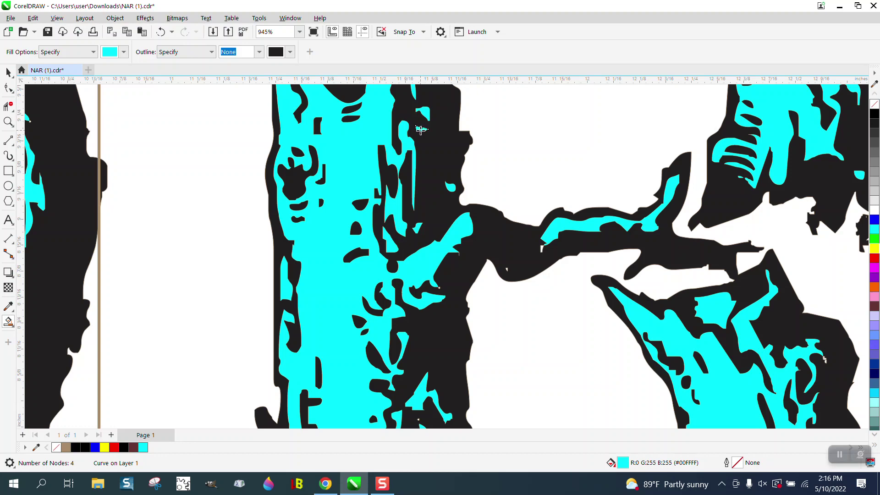
left_click(542, 248)
scroll(523, 264, "down", 2)
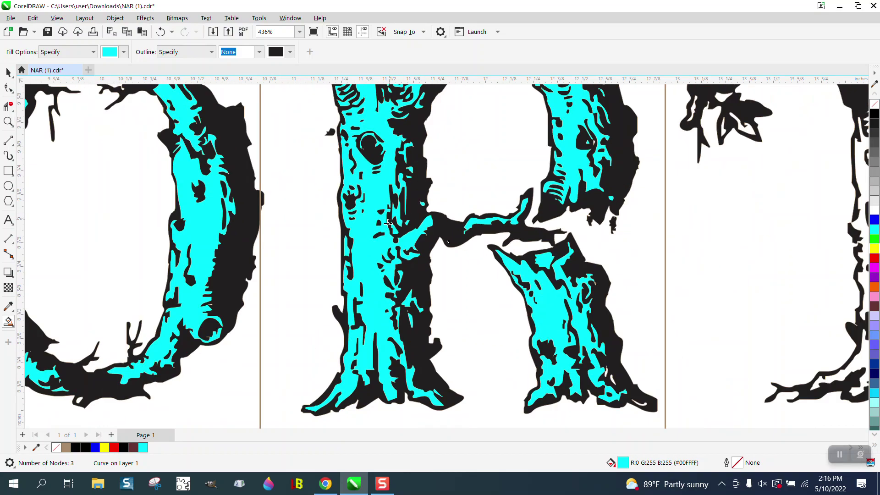
scroll(388, 224, "down", 2)
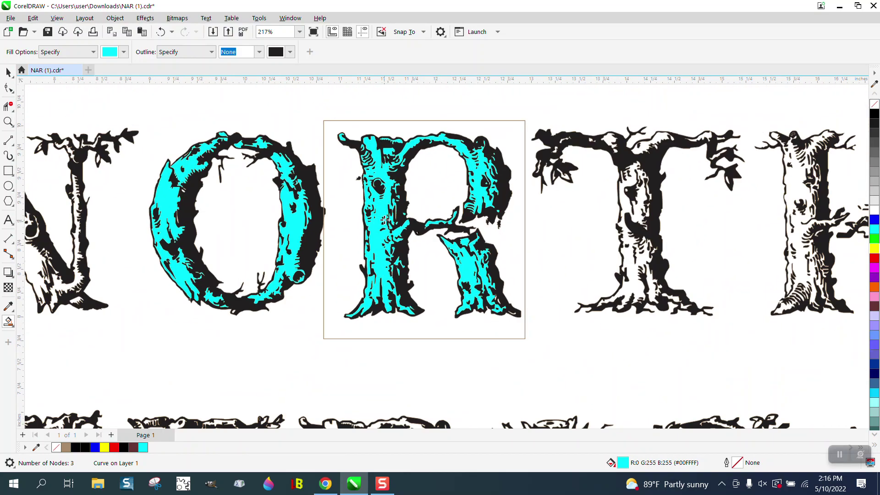
scroll(383, 216, "down", 1)
Select one cyan highlight piece on the O, closing the Step and Repeat settings
left_click(8, 71)
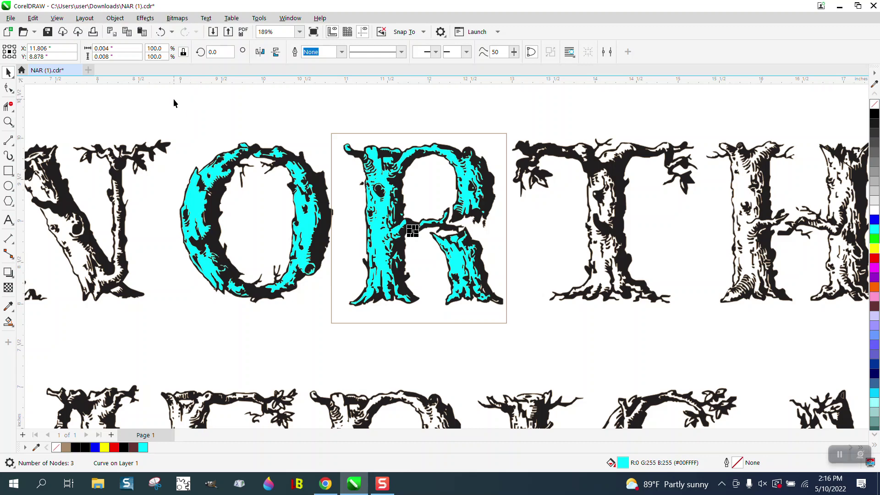
left_click(193, 198)
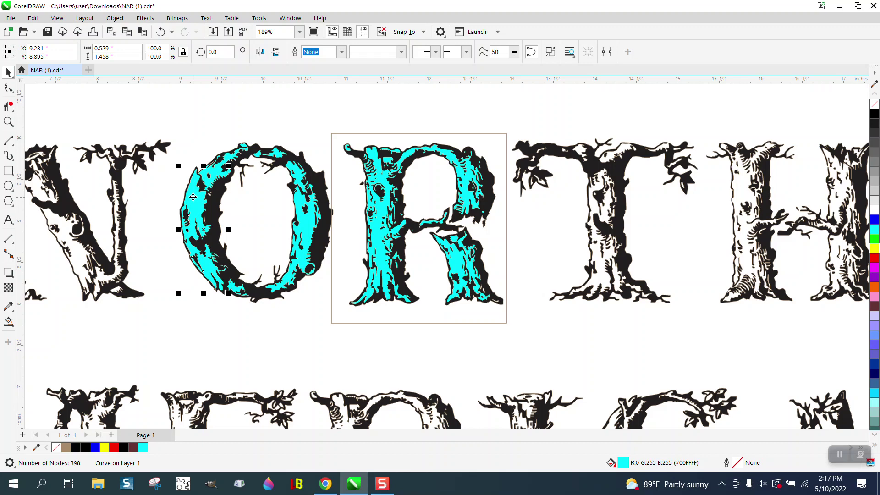
left_click(32, 20)
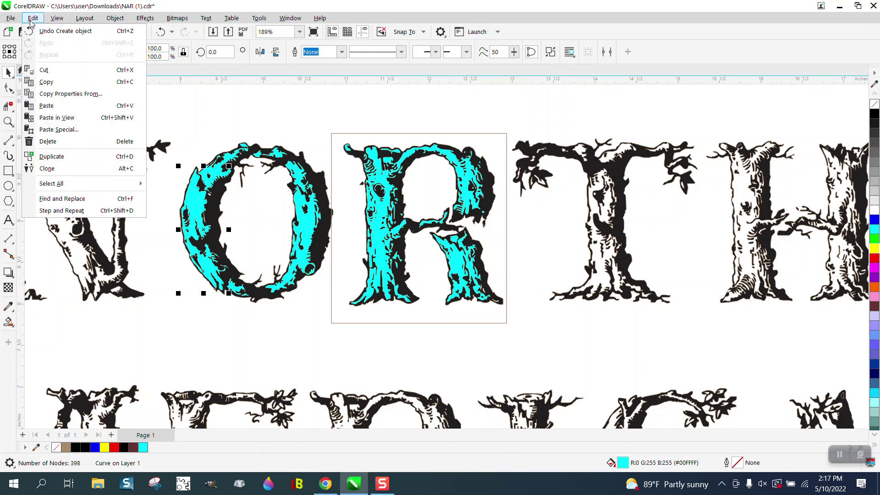
left_click(74, 210)
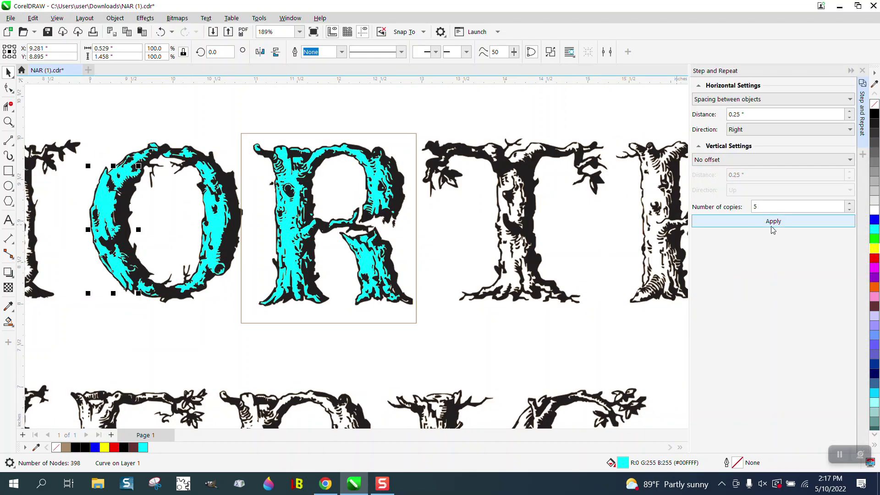
left_click(862, 70)
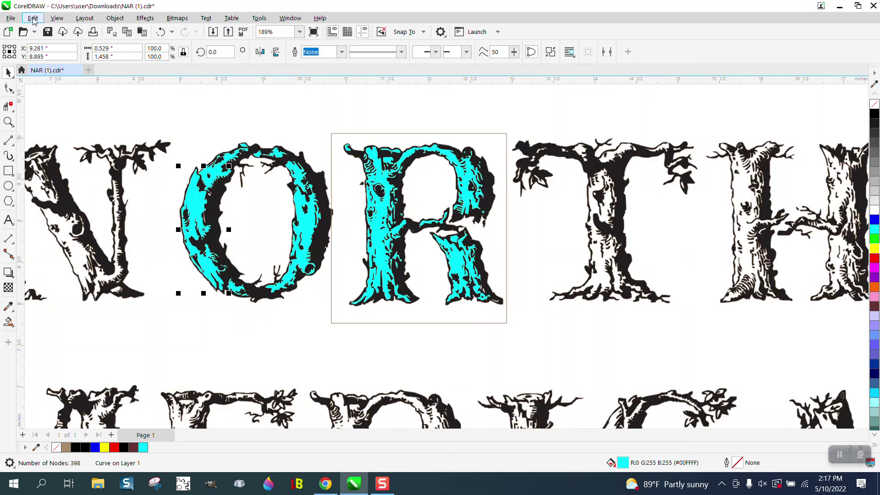
In Find and Replace, build a query from the selected piece and find all 53 matches
left_click(33, 19)
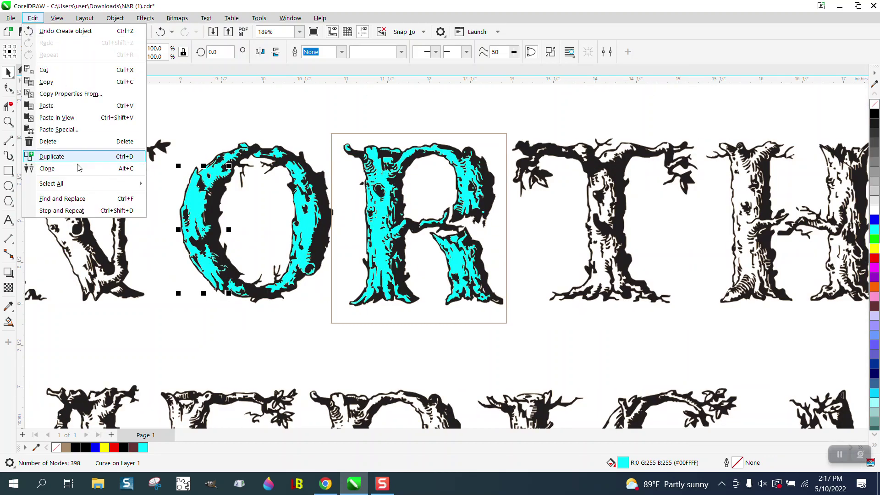
left_click(80, 198)
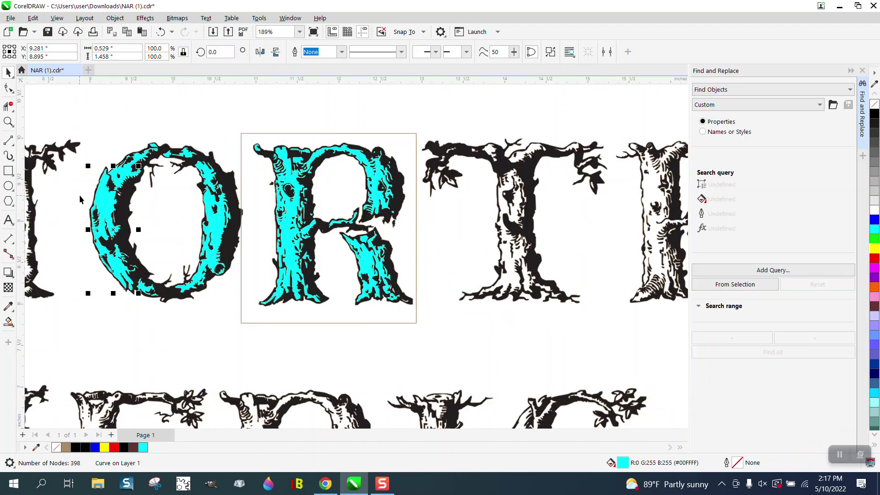
left_click(735, 285)
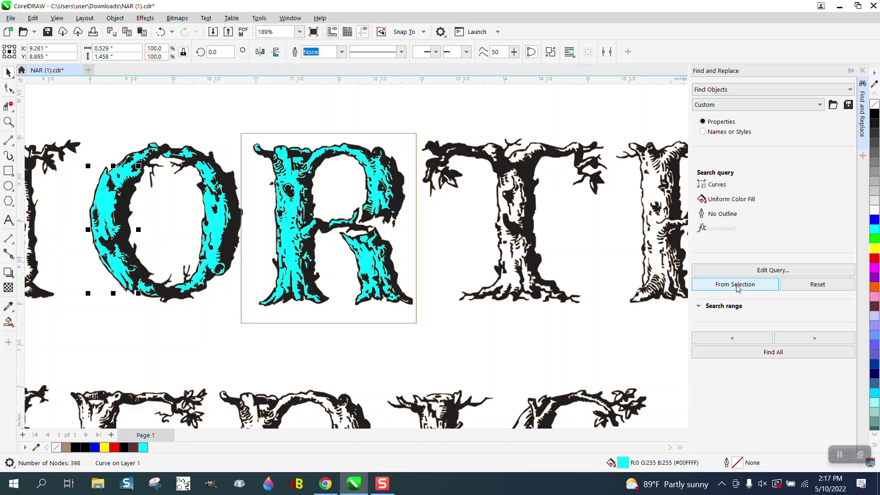
left_click(773, 354)
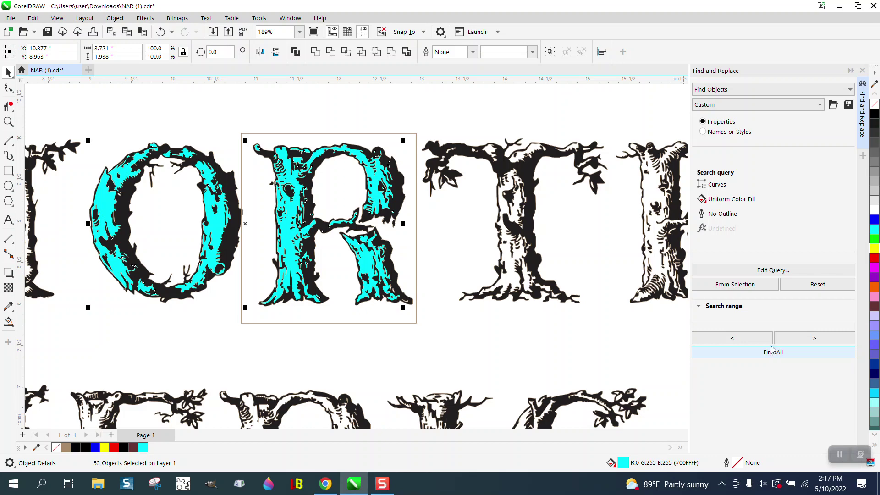
Group the 53 found cyan pieces and fill the group brown (#CC6633)
key("ctrl+g")
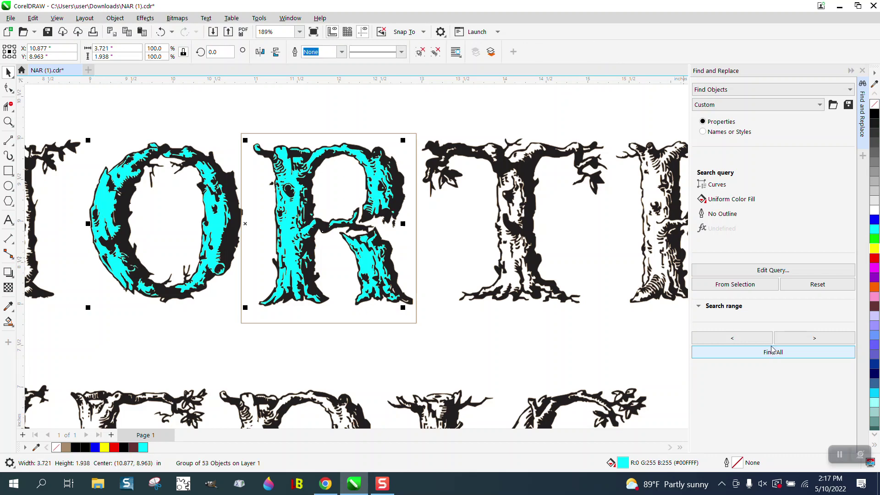
left_click(210, 90)
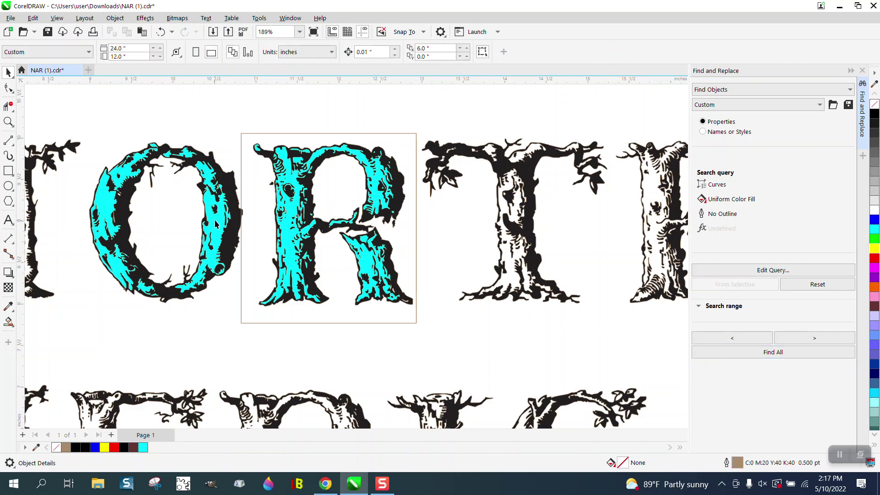
left_click(217, 223)
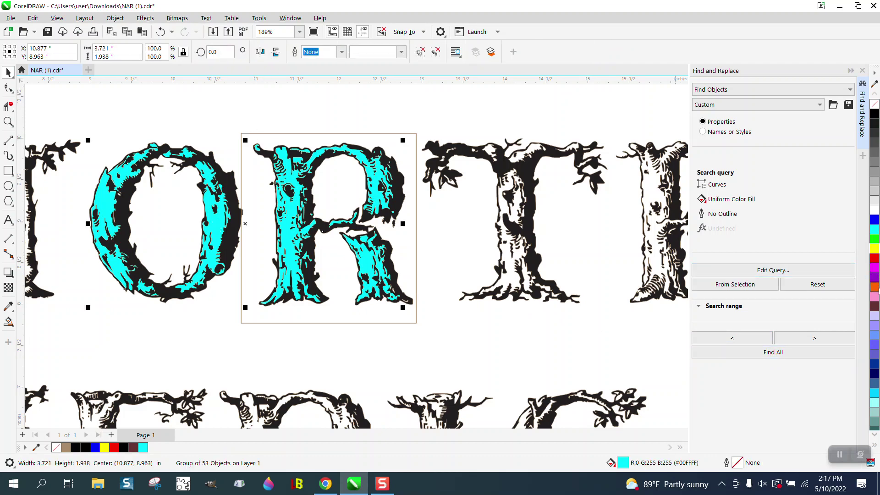
left_click(874, 435)
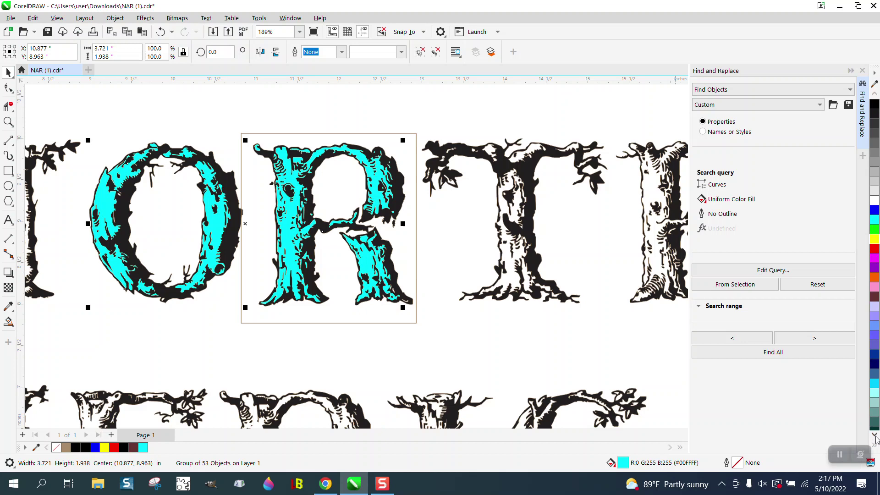
scroll(875, 438, "down", 10)
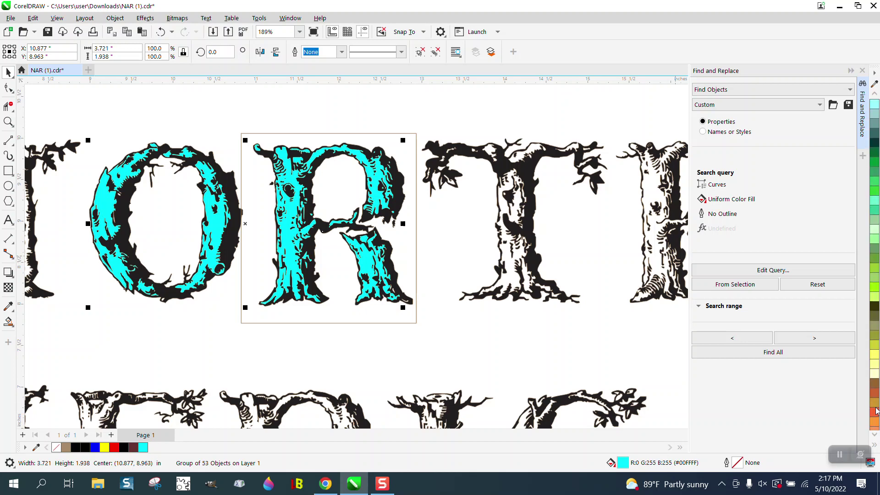
left_click(874, 395)
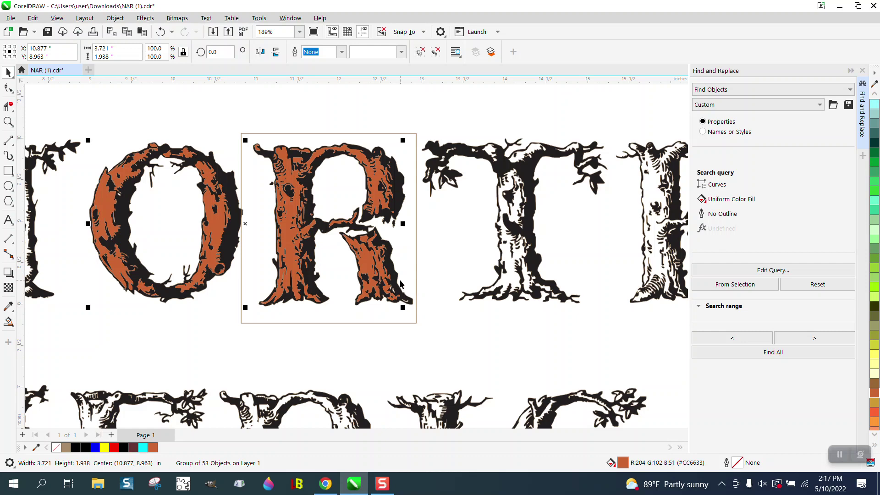
Deselect the group and delete the rectangle frame around the R
key("Escape")
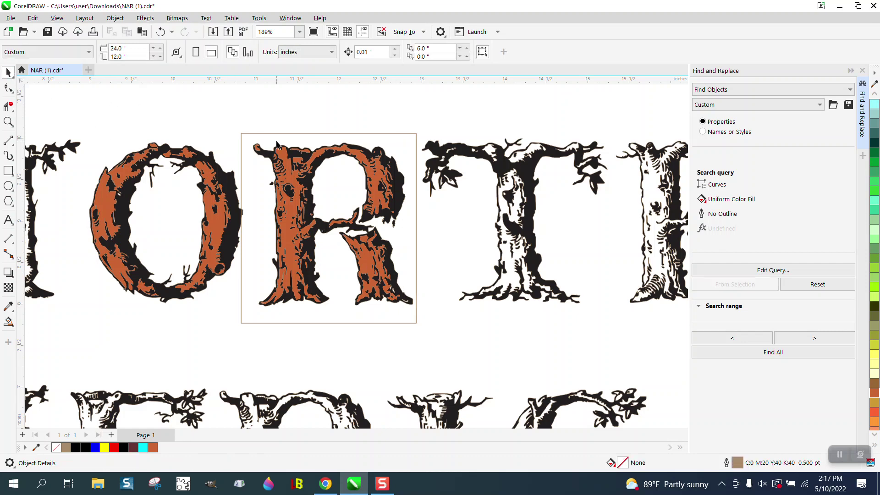
left_click(280, 138)
key("Delete")
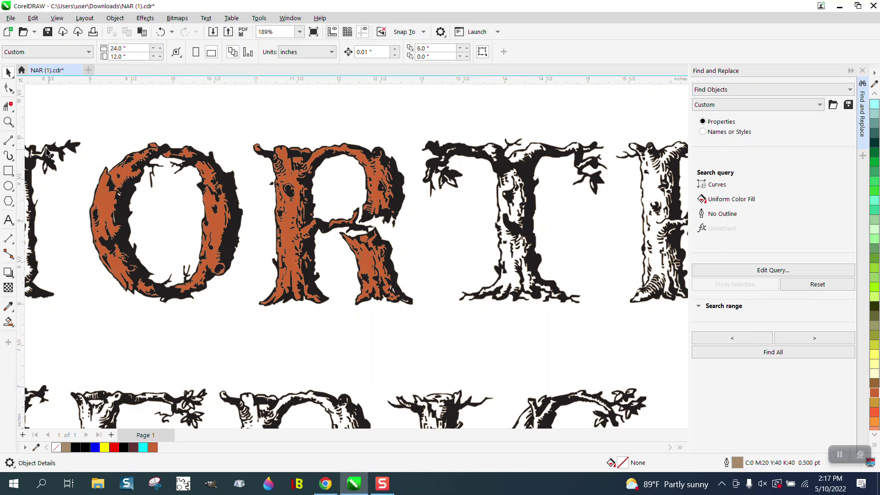
Zoom into the bark and set the Smart Fill colour to the sampled brown
left_click(8, 122)
left_click(185, 209)
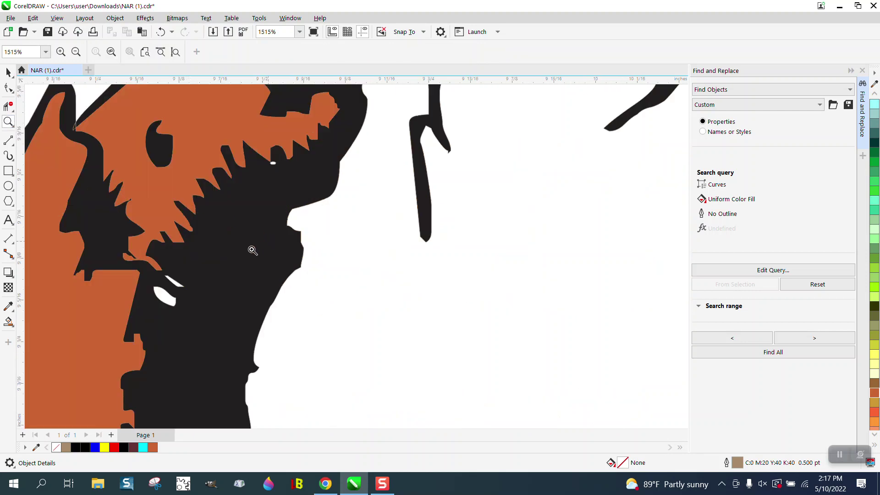
left_click(9, 322)
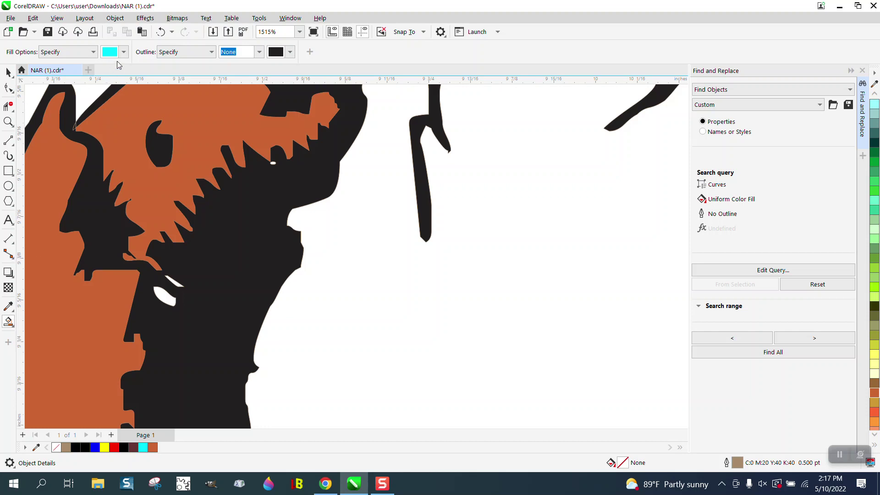
left_click(123, 52)
left_click(214, 226)
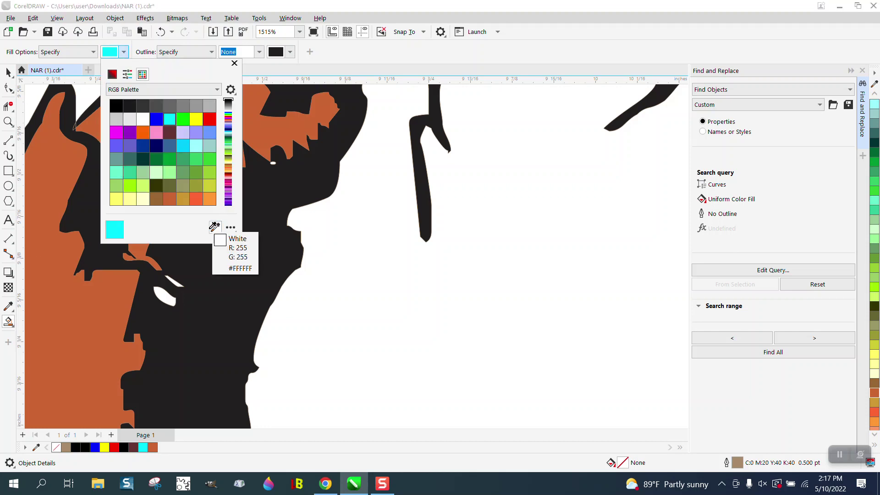
left_click(274, 145)
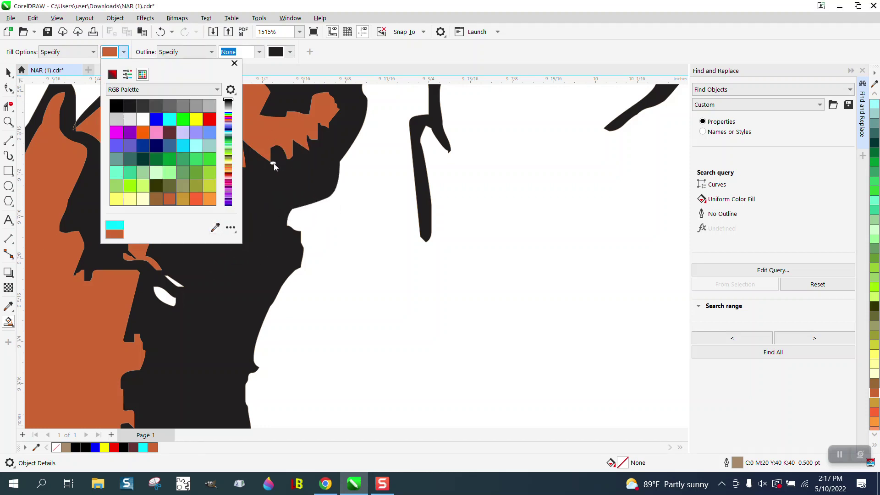
left_click(274, 166)
Smart Fill two small white specks in the bark with brown
left_click(273, 163)
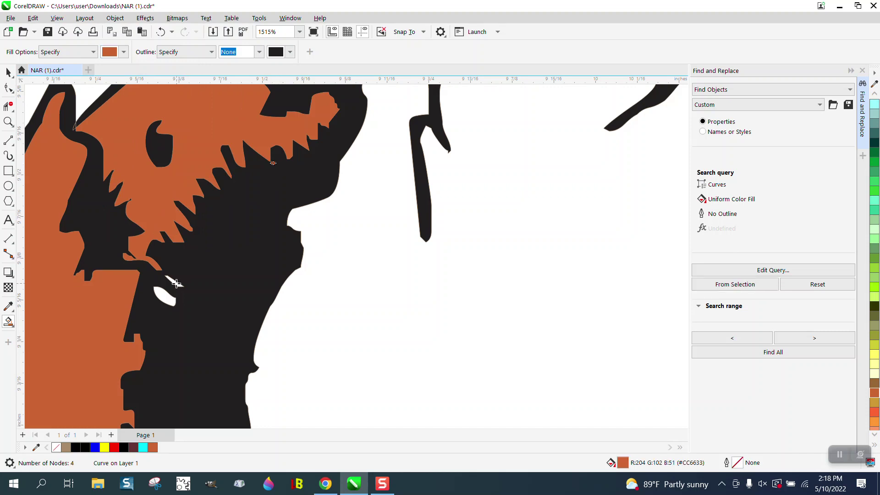
left_click(167, 296)
scroll(193, 271, "down", 2)
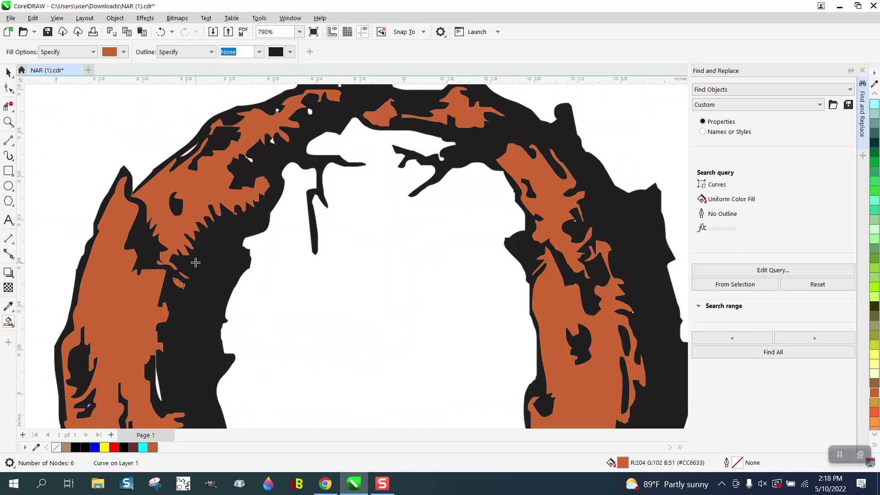
Zoom into the top of the O and fill six white specks and slivers brown
left_click(8, 121)
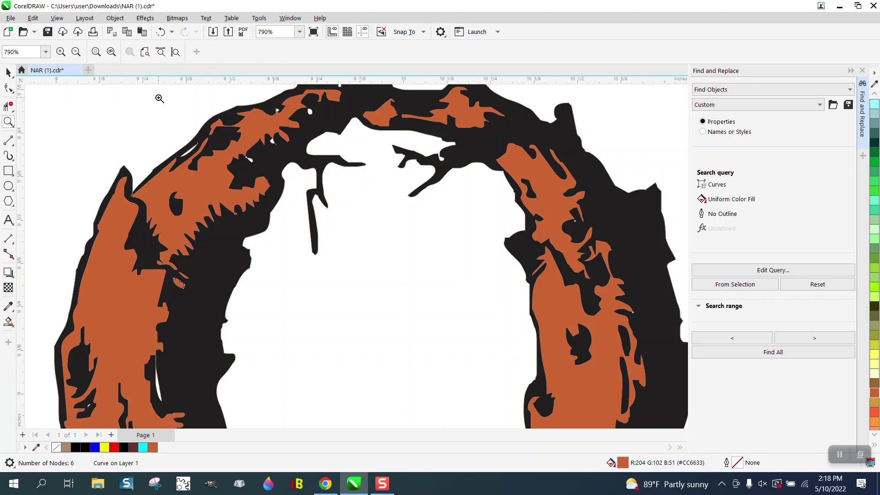
left_click_drag(159, 98, 443, 184)
left_click(8, 321)
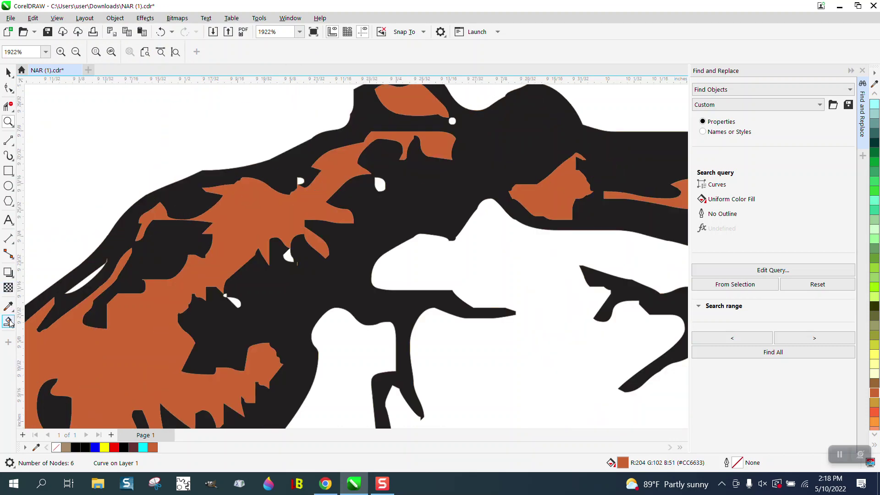
left_click(93, 275)
left_click(227, 296)
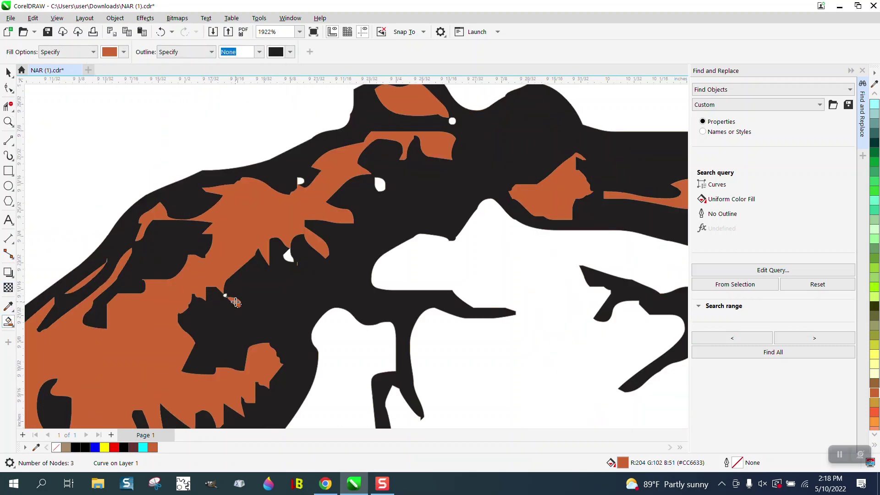
left_click(289, 256)
left_click(300, 181)
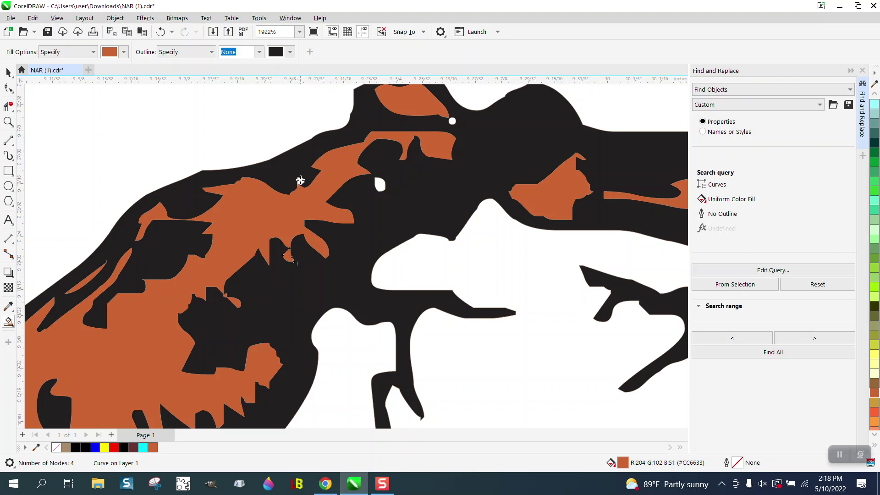
left_click(381, 184)
left_click(452, 121)
scroll(194, 146, "down", 4)
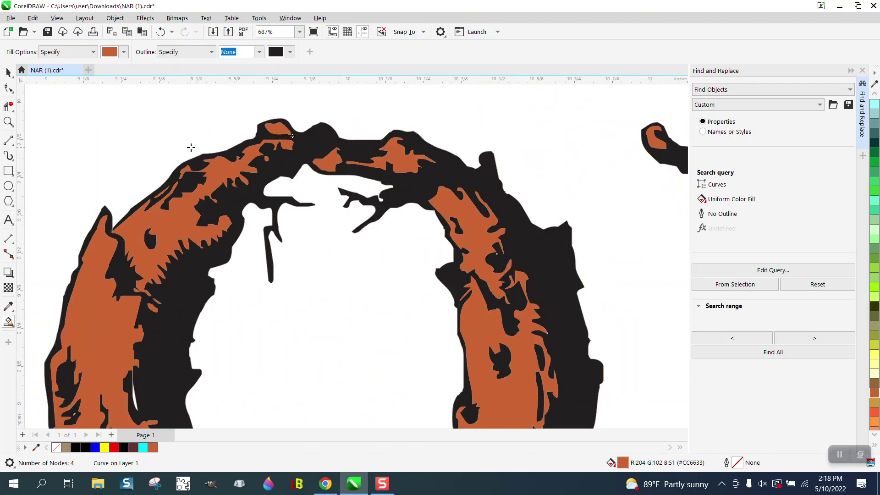
scroll(290, 225, "down", 2)
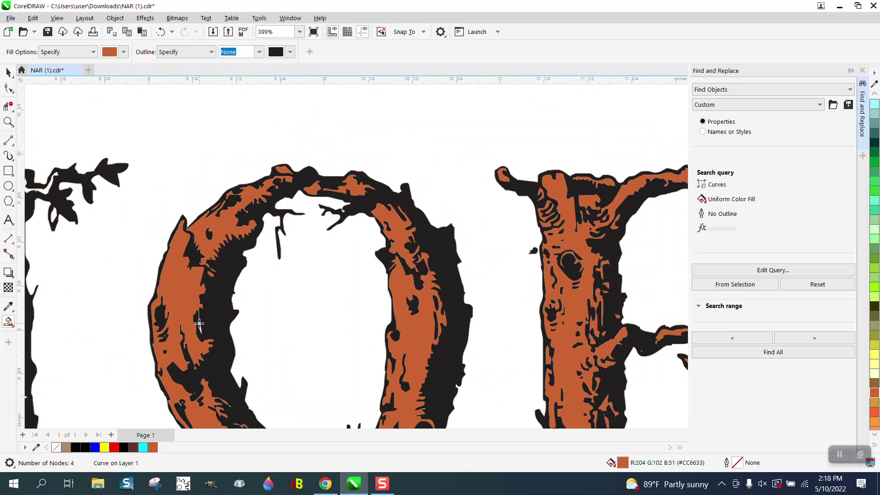
scroll(273, 286, "down", 2)
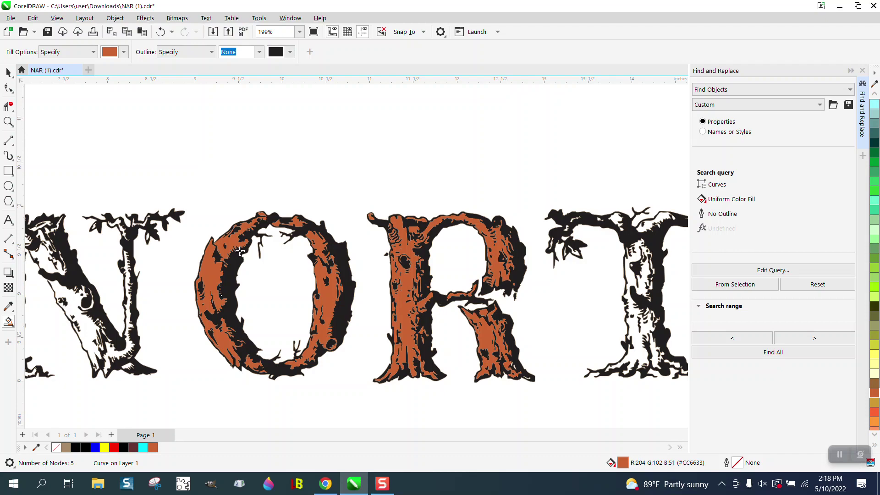